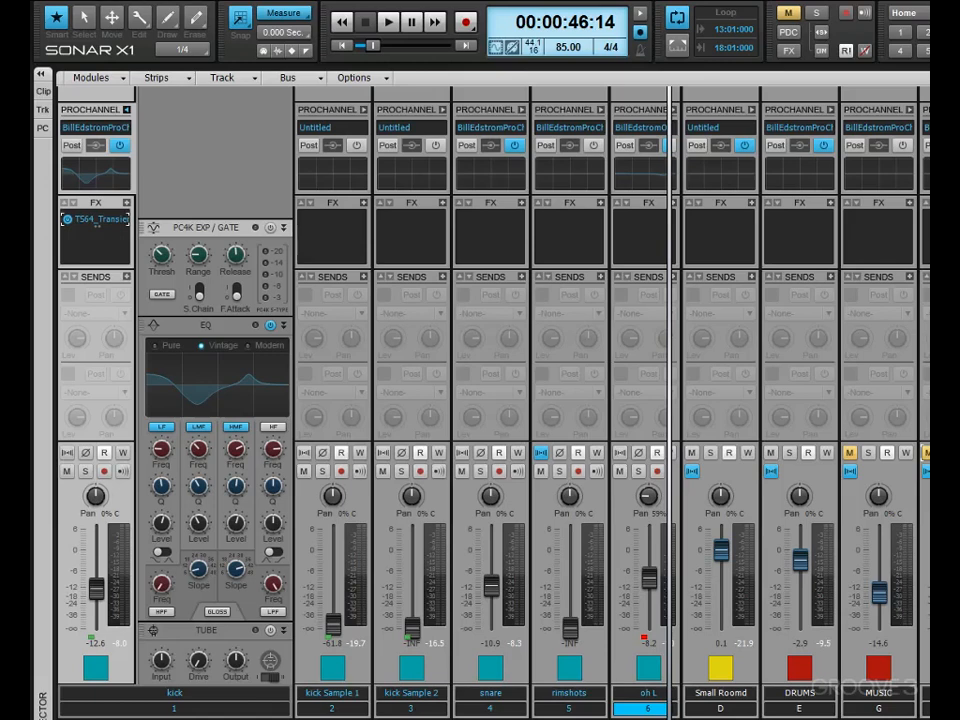
Play the looped section and audition the kick track soloed and back in the full mix.
key(space)
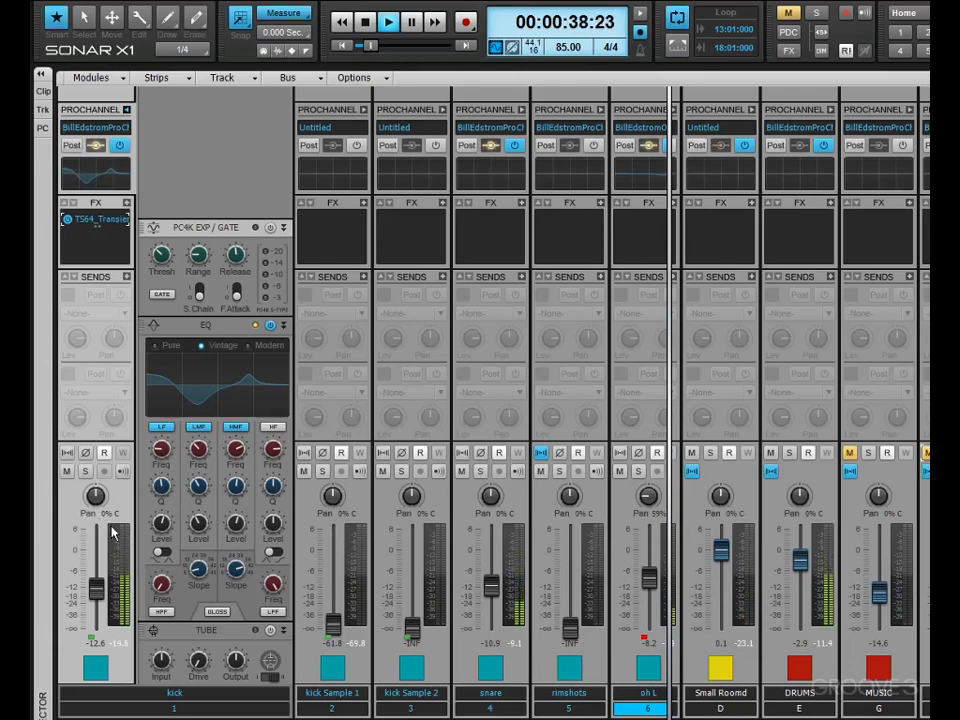
click(85, 472)
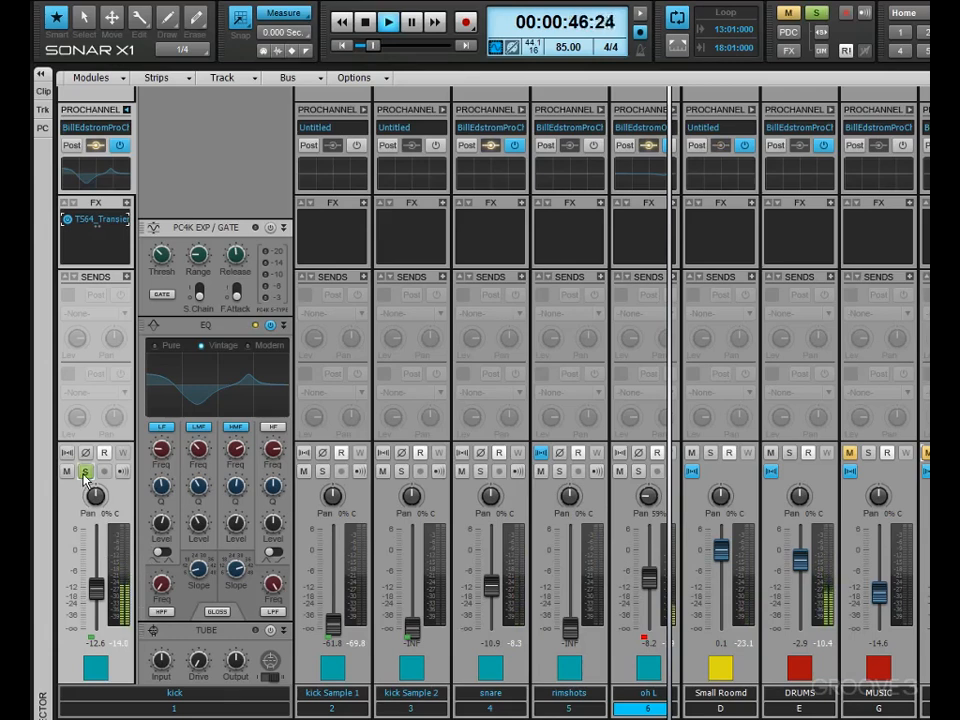
click(85, 472)
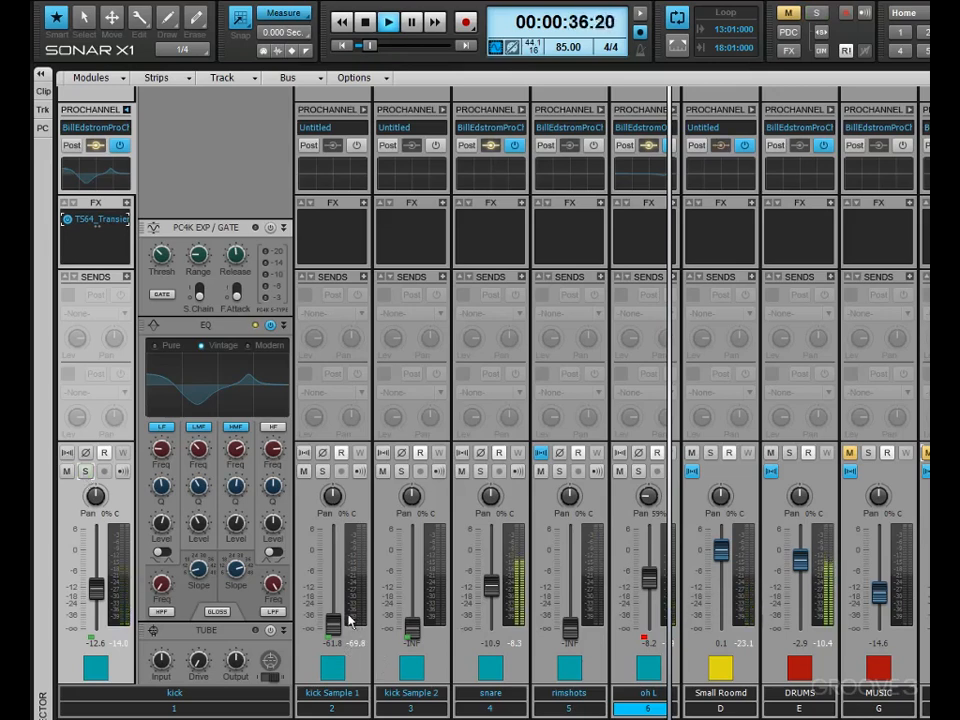
Try blending kick Sample 1 and kick Sample 2 under the kick, leaving the kick Sample 1 fader at about -45 dB.
drag(339, 625, 339, 591)
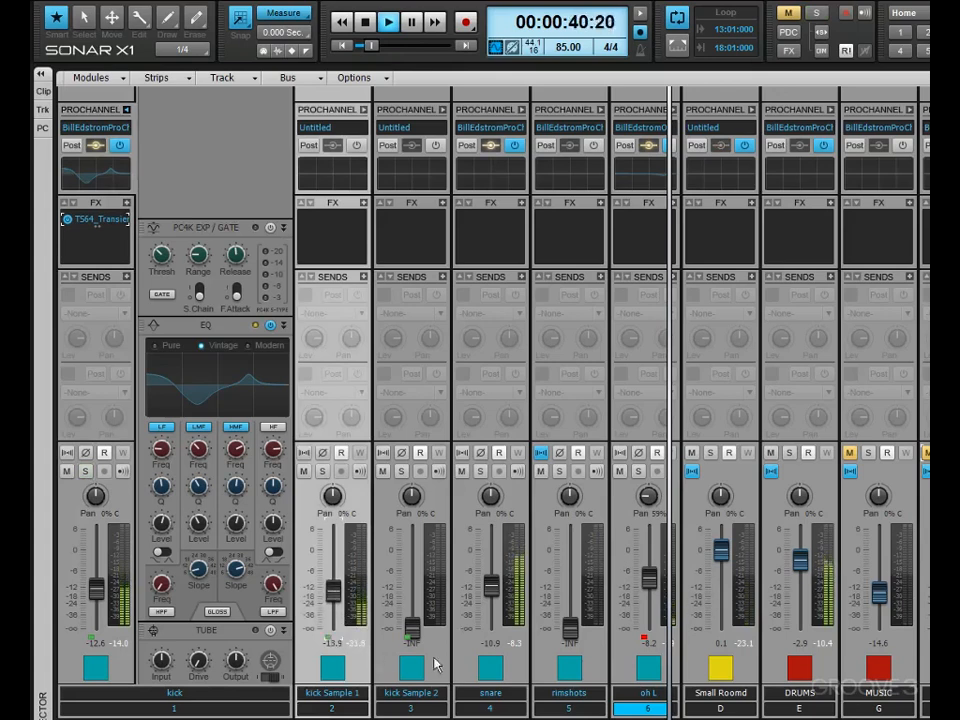
mouse_move(412, 628)
mouse_down()
mouse_move(412, 595)
mouse_move(412, 628)
mouse_up()
drag(332, 597, 332, 618)
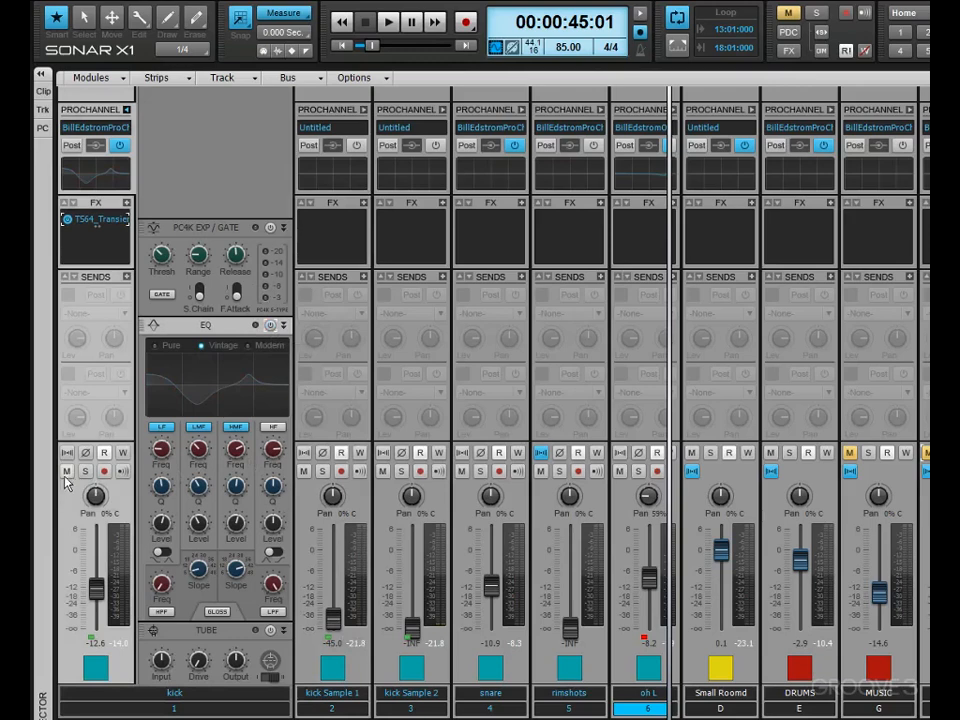
Solo the kick track and play it back with its EQ module bypassed.
click(85, 471)
key(space)
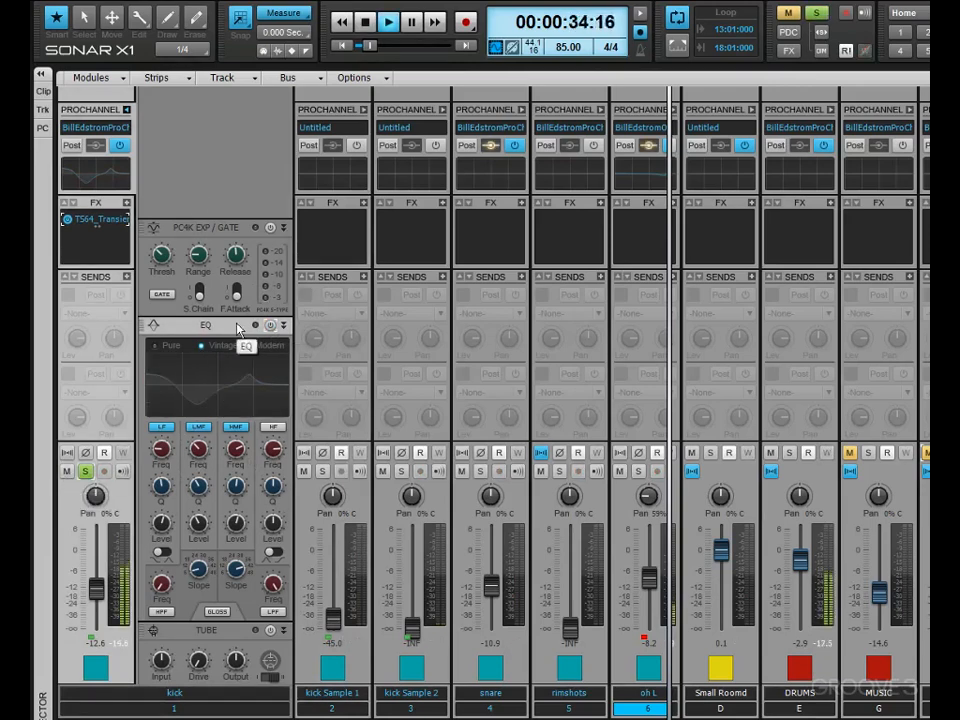
key(space)
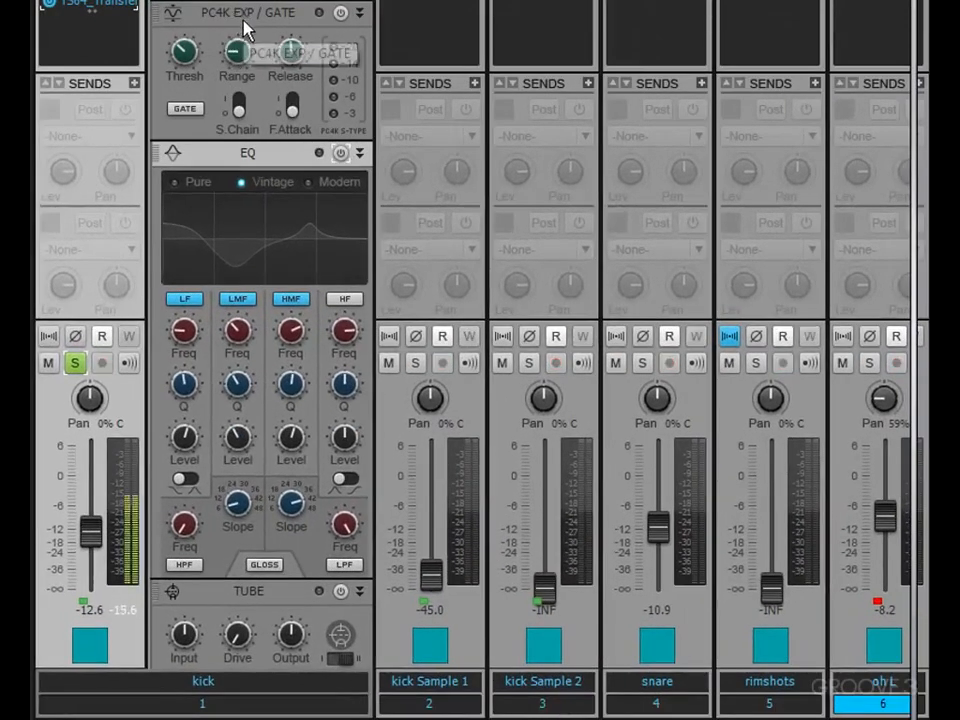
Enable the kick's PC4K EXP/GATE in Gate mode with fast attack, raising its range and adjusting its release.
click(340, 12)
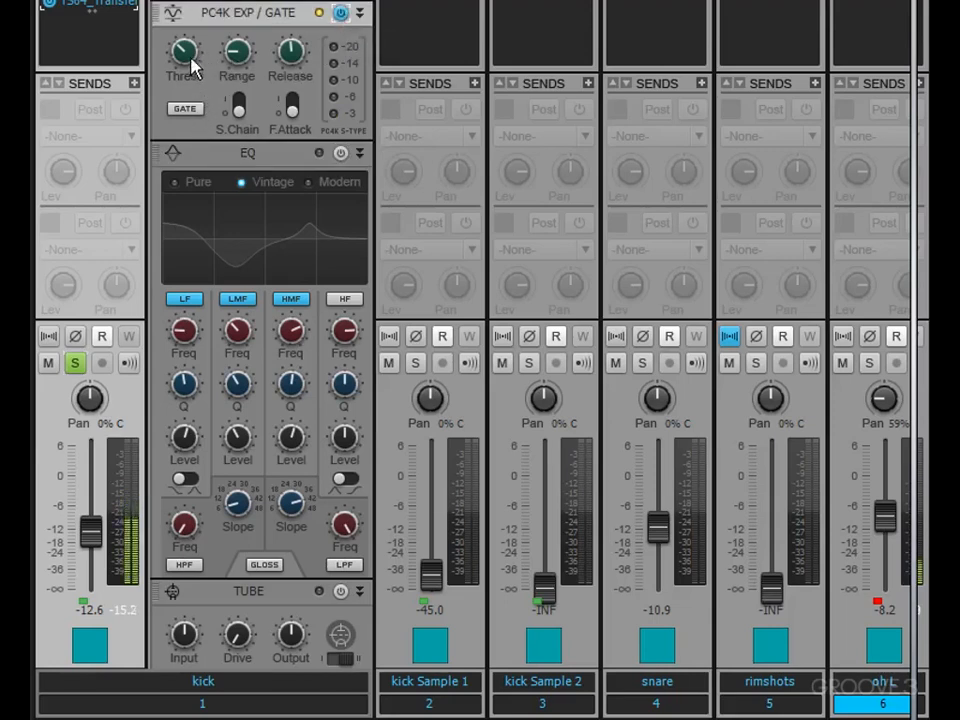
click(185, 108)
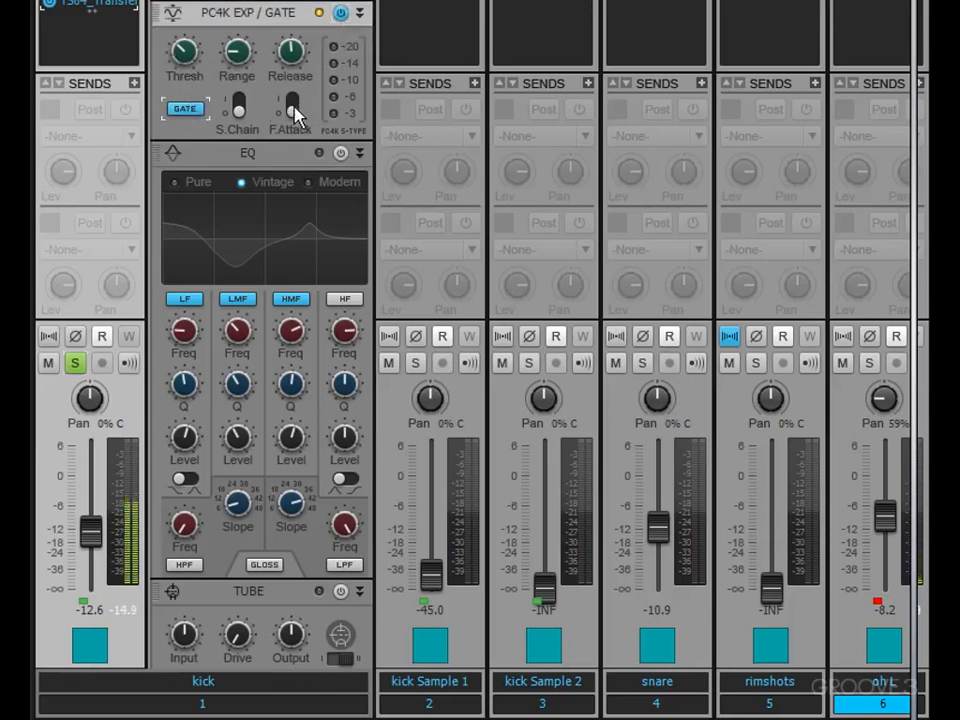
drag(240, 58, 239, 8)
mouse_move(234, 58)
mouse_down()
mouse_move(226, 31)
mouse_move(227, 40)
mouse_up()
click(286, 77)
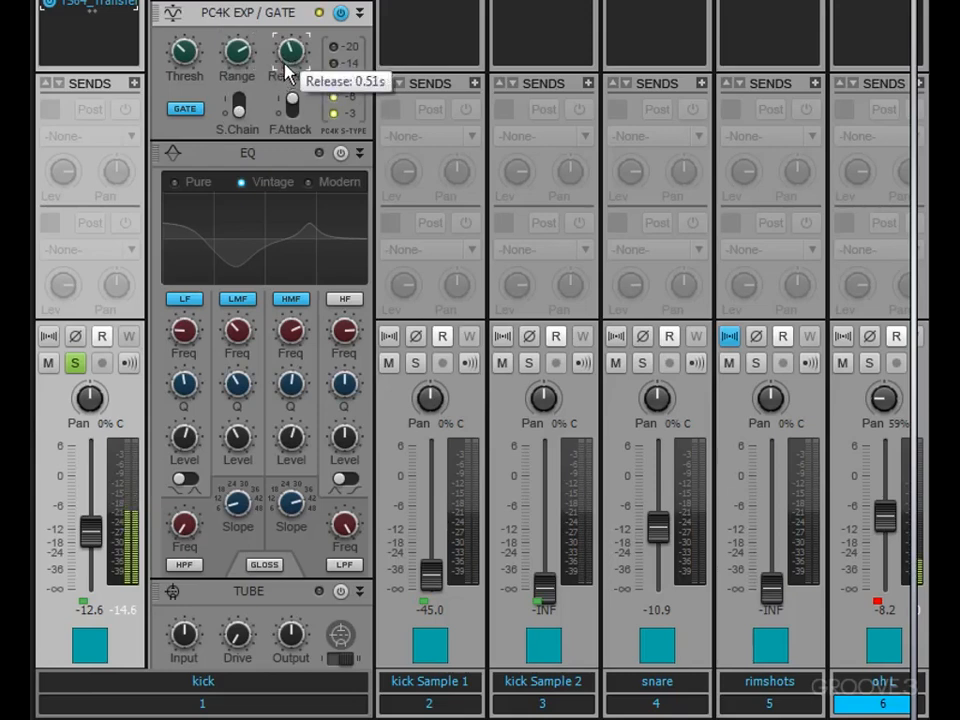
drag(284, 63, 284, 50)
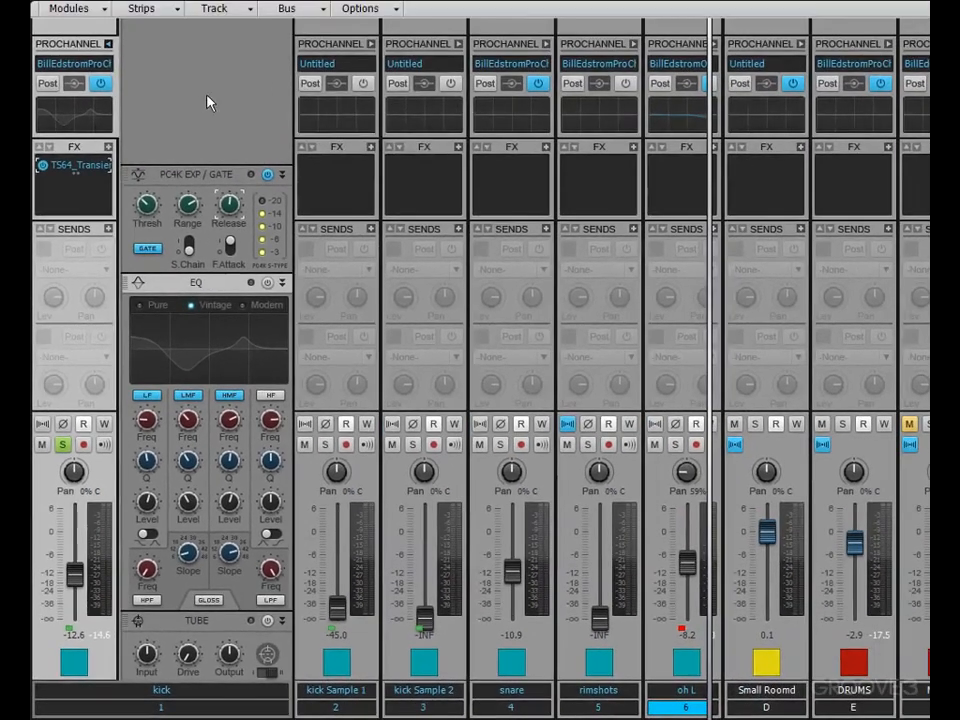
Insert a Focusing Equalizer module on the kick between the EQ and Tube modules, and collapse the EQ module.
right_click(199, 101)
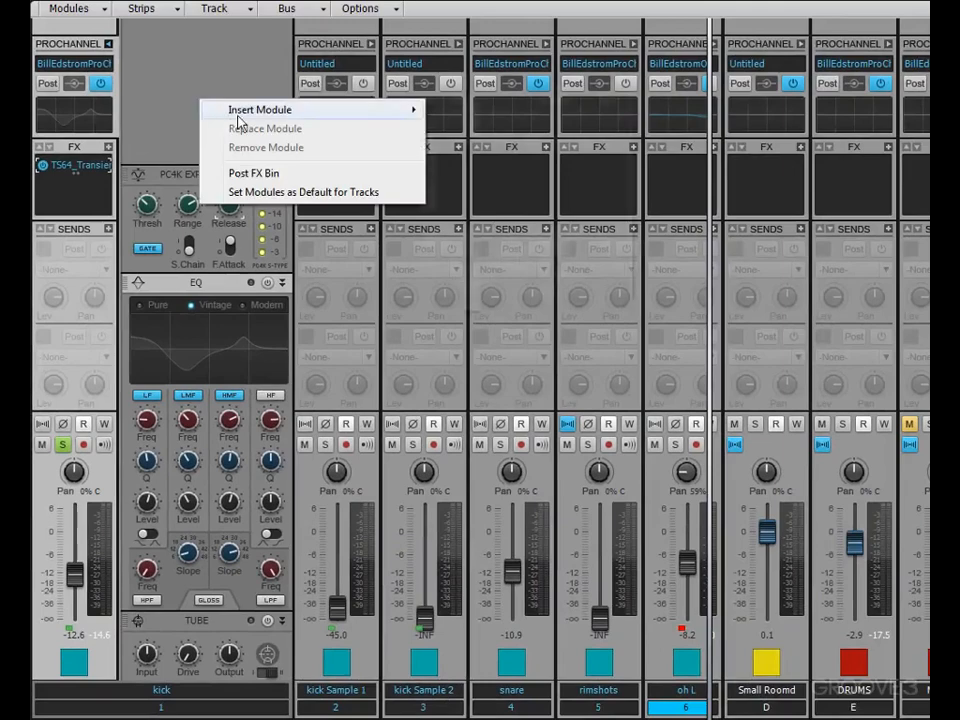
mouse_move(320, 114)
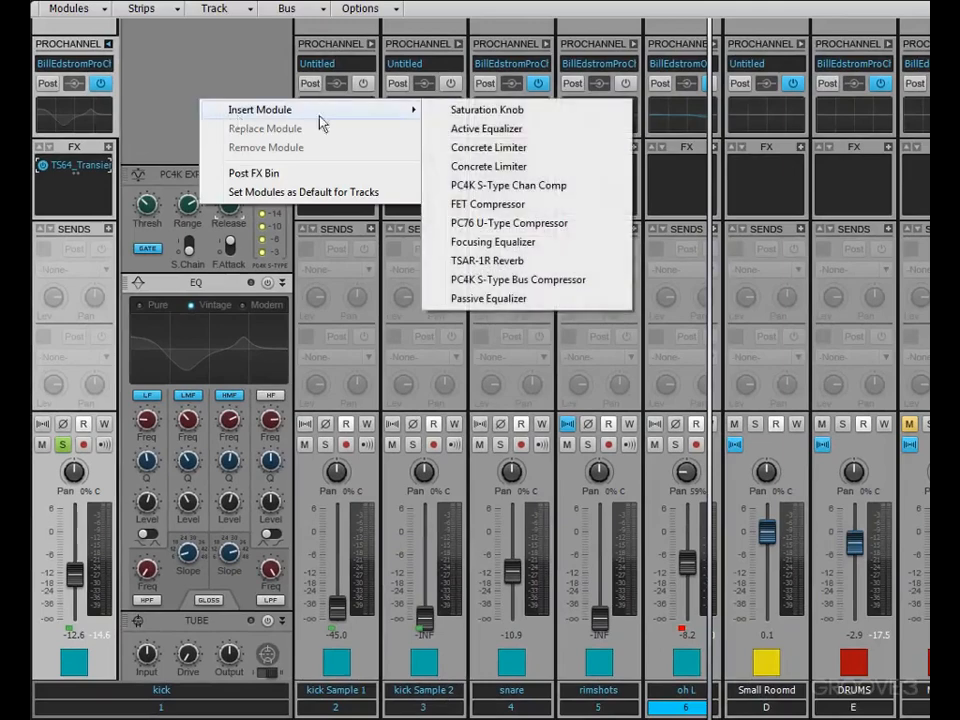
click(495, 243)
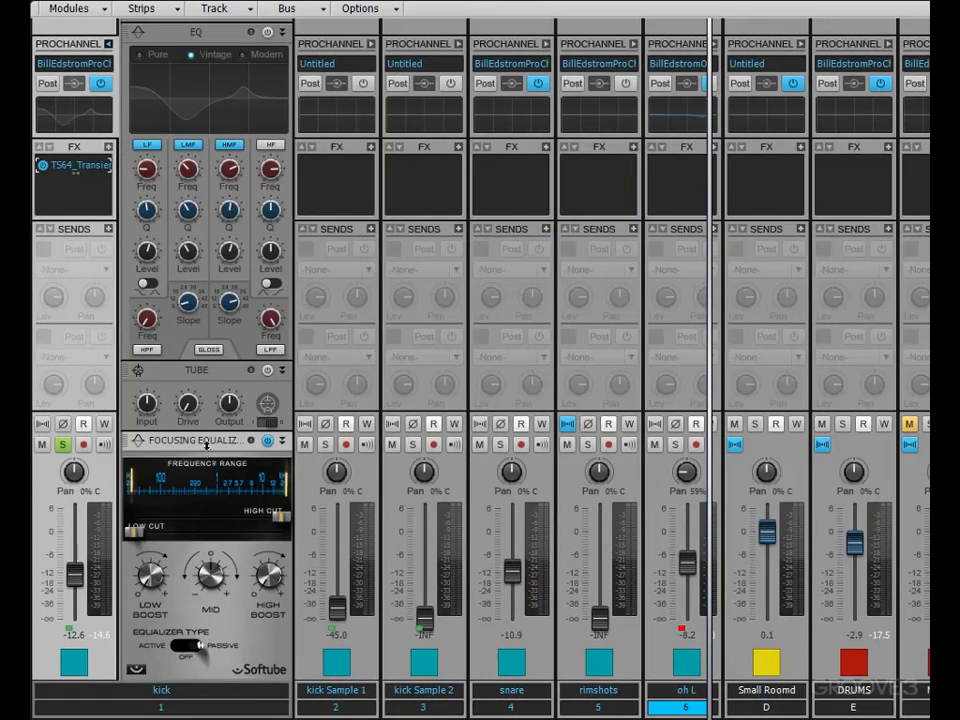
drag(207, 446, 200, 375)
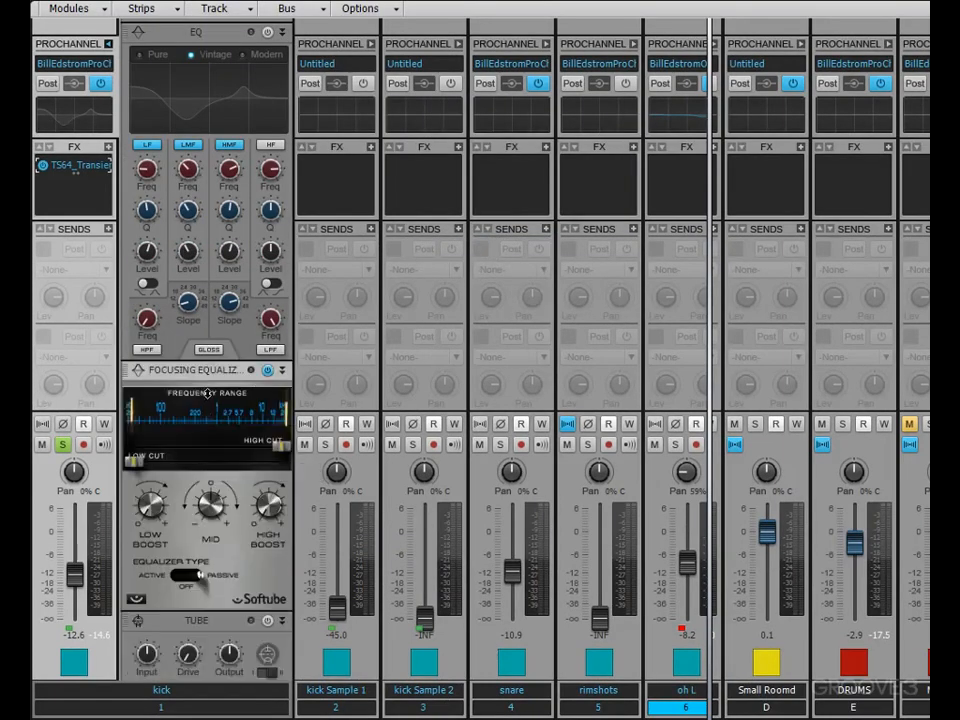
click(268, 34)
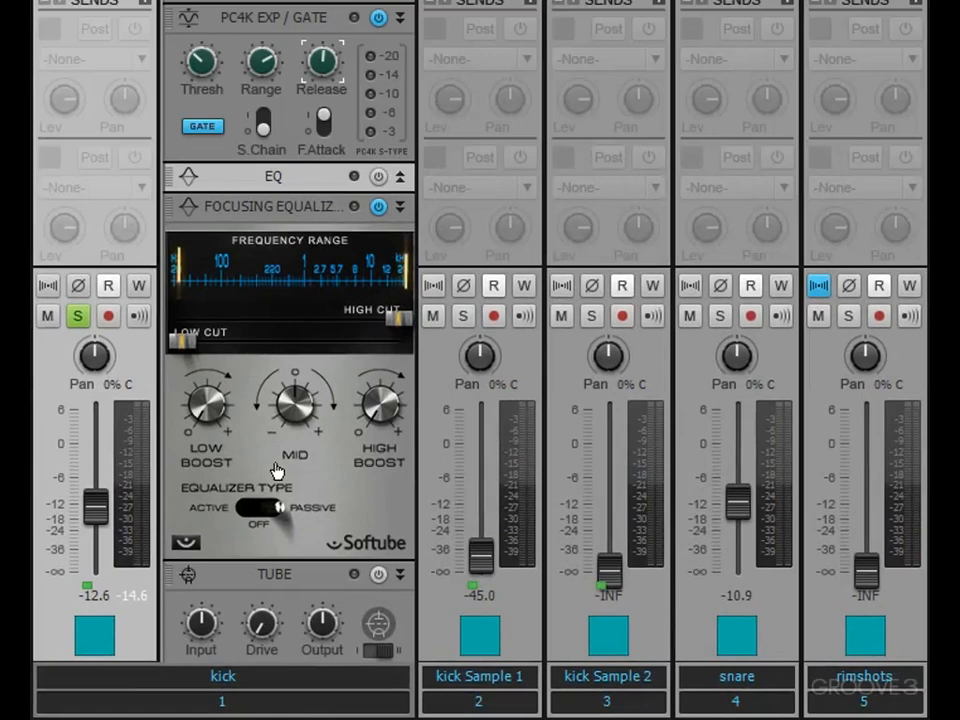
Try narrowing the Focusing Equalizer's frequency range to a low cut near 100 Hz and a high cut near 10 kHz.
click(260, 210)
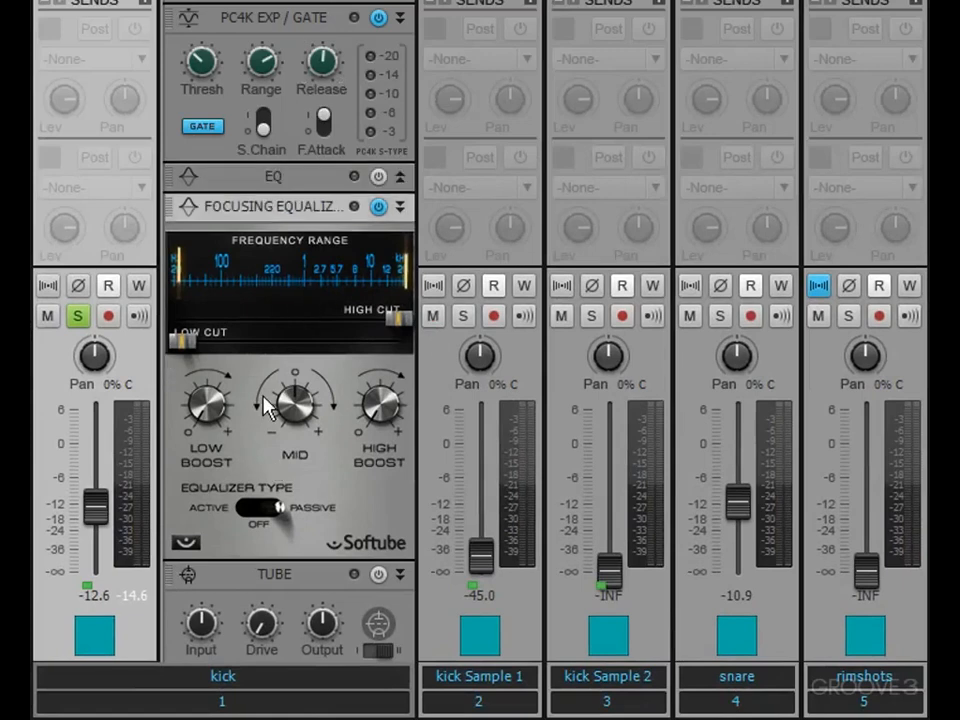
drag(183, 340, 209, 339)
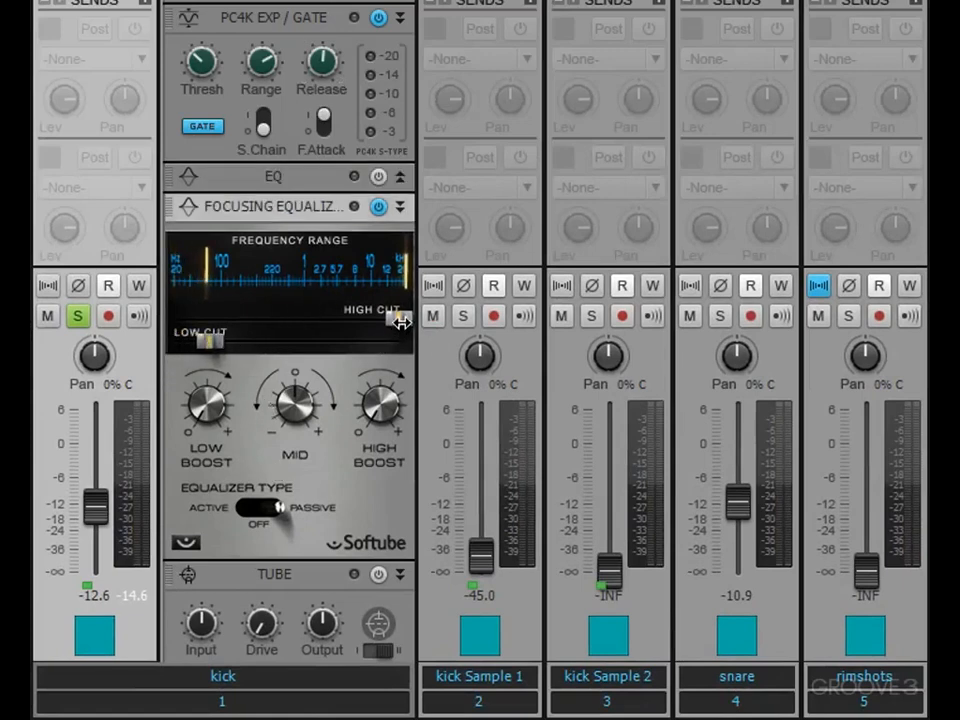
drag(400, 320, 348, 324)
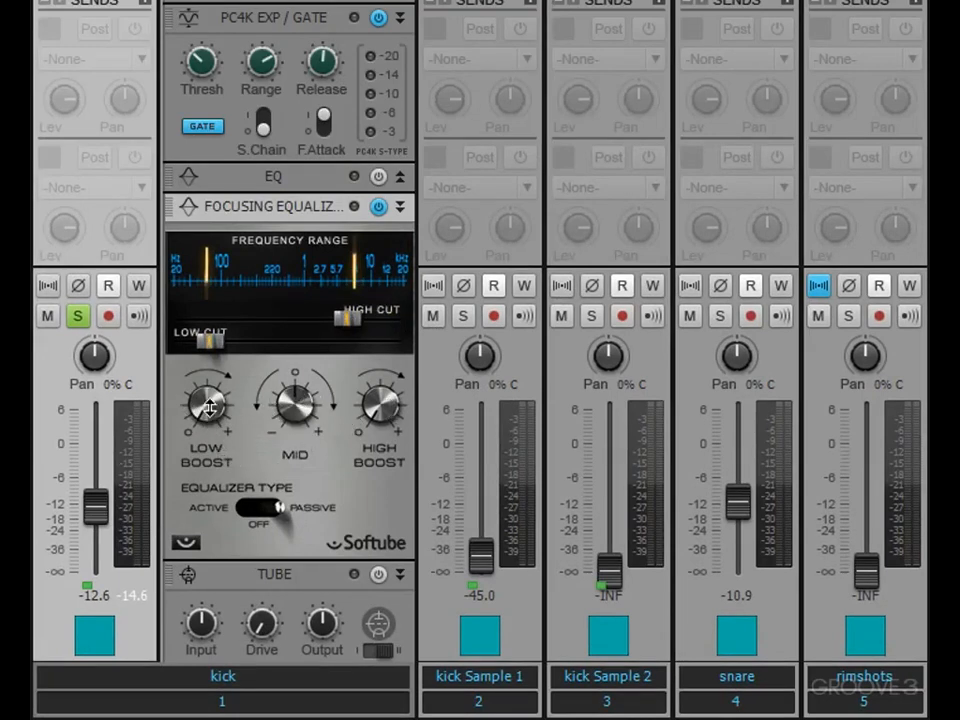
drag(211, 340, 220, 346)
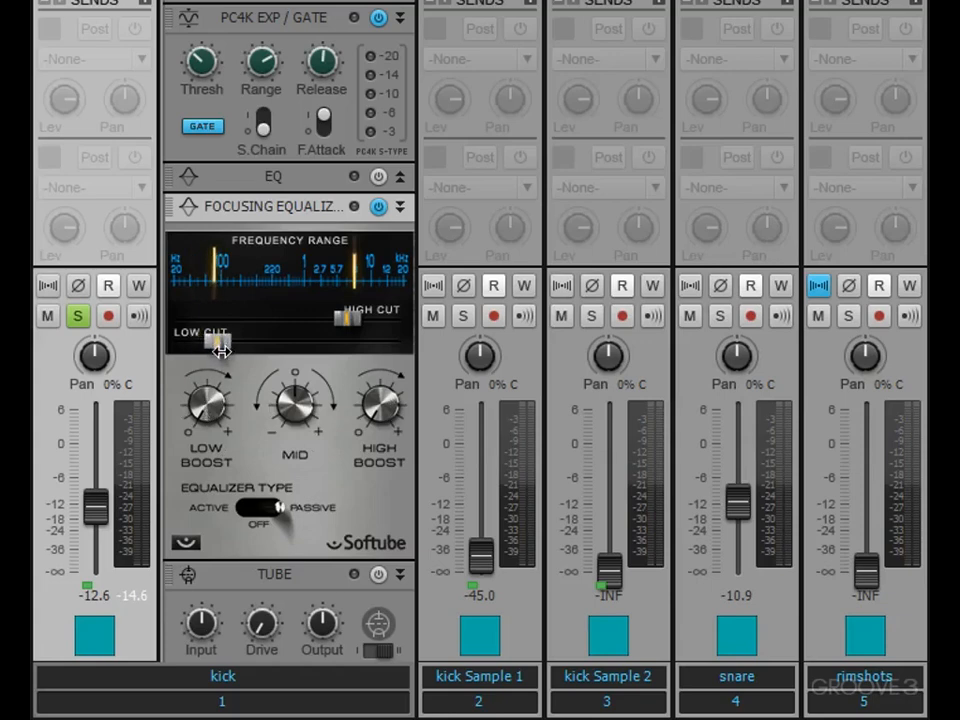
mouse_move(373, 336)
mouse_down()
mouse_move(369, 315)
mouse_move(375, 336)
mouse_move(361, 340)
mouse_up()
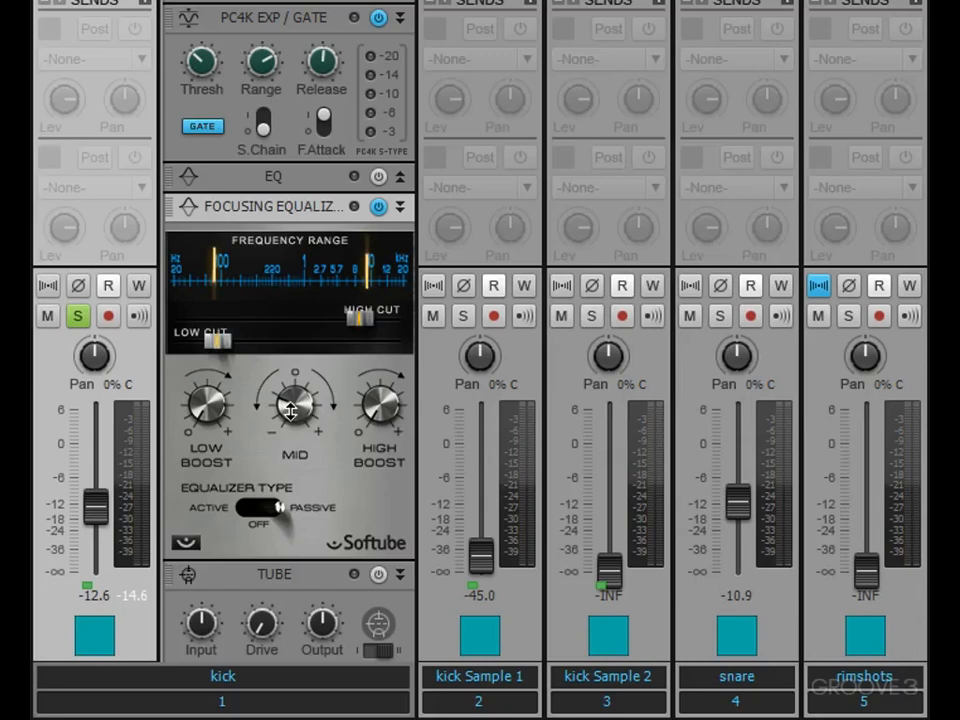
Set the Focusing Equalizer's type to Active and open its low cut and high cut to the full frequency range.
drag(287, 515, 243, 508)
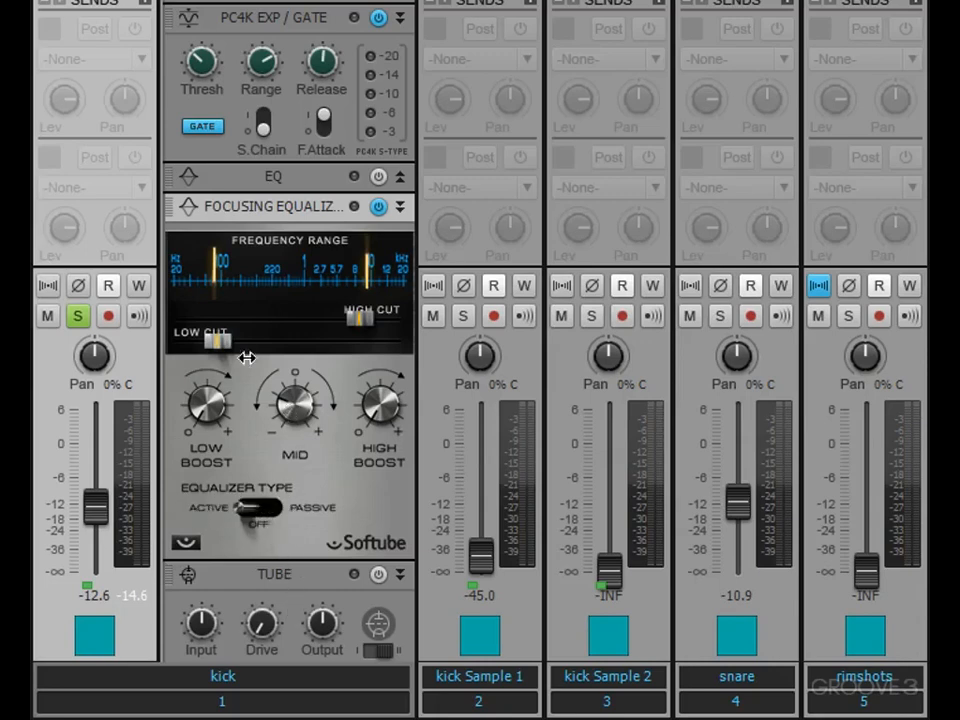
drag(216, 341, 129, 339)
drag(365, 318, 424, 326)
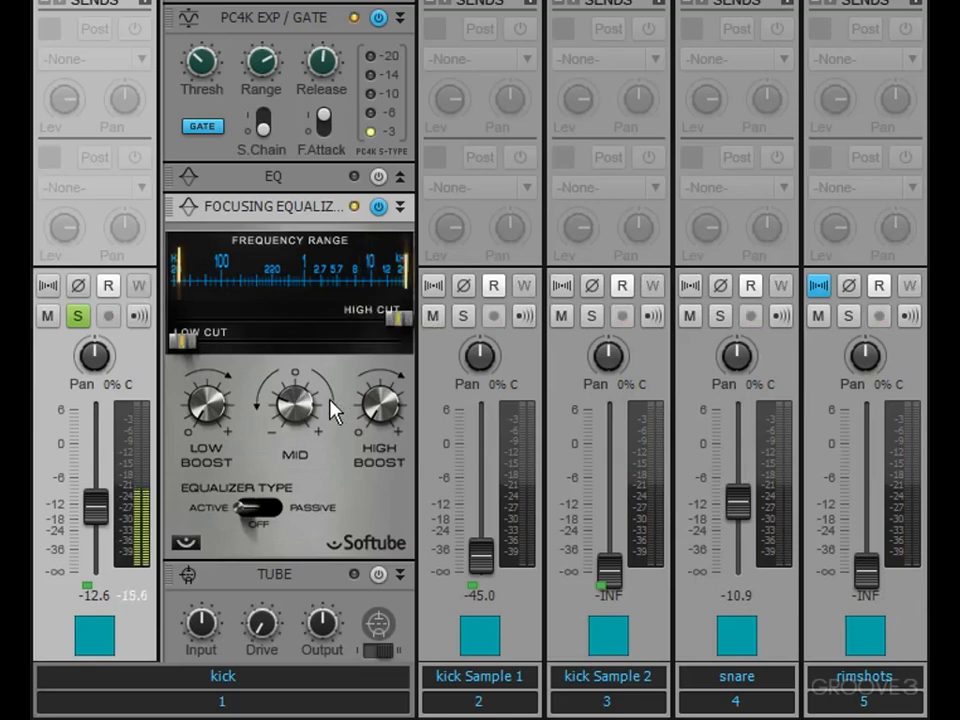
With the kick playing and the gate bypassed, set the Focusing Equalizer's low cut just below 100 Hz and adjust its low boost and mid.
key(space)
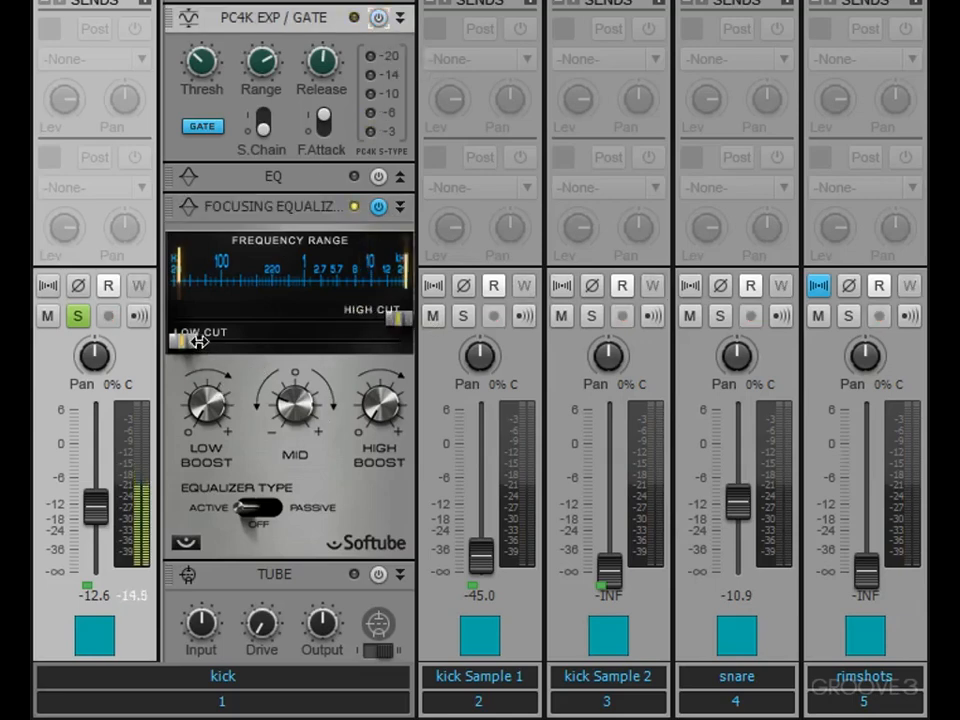
drag(185, 341, 215, 346)
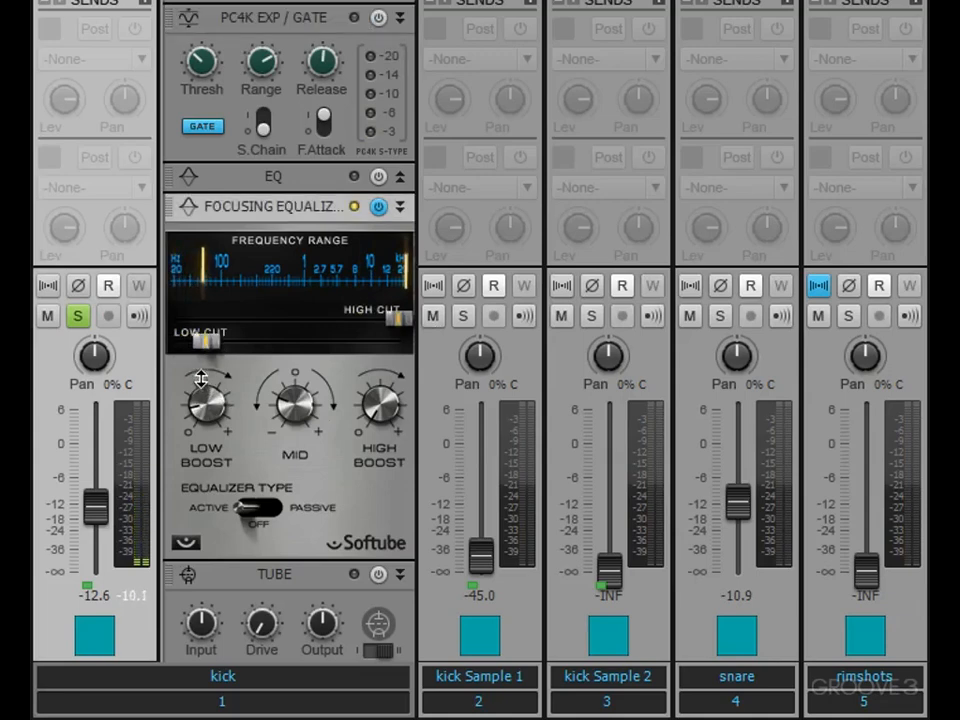
mouse_move(208, 341)
mouse_down()
mouse_move(220, 340)
mouse_move(201, 345)
mouse_move(209, 336)
mouse_up()
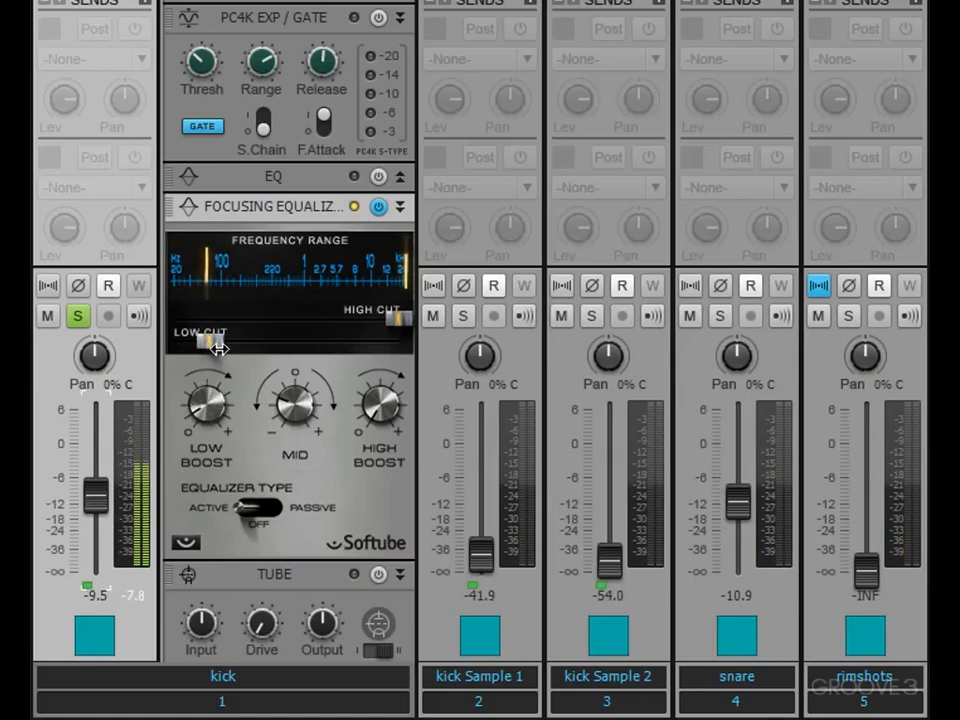
drag(289, 365, 281, 391)
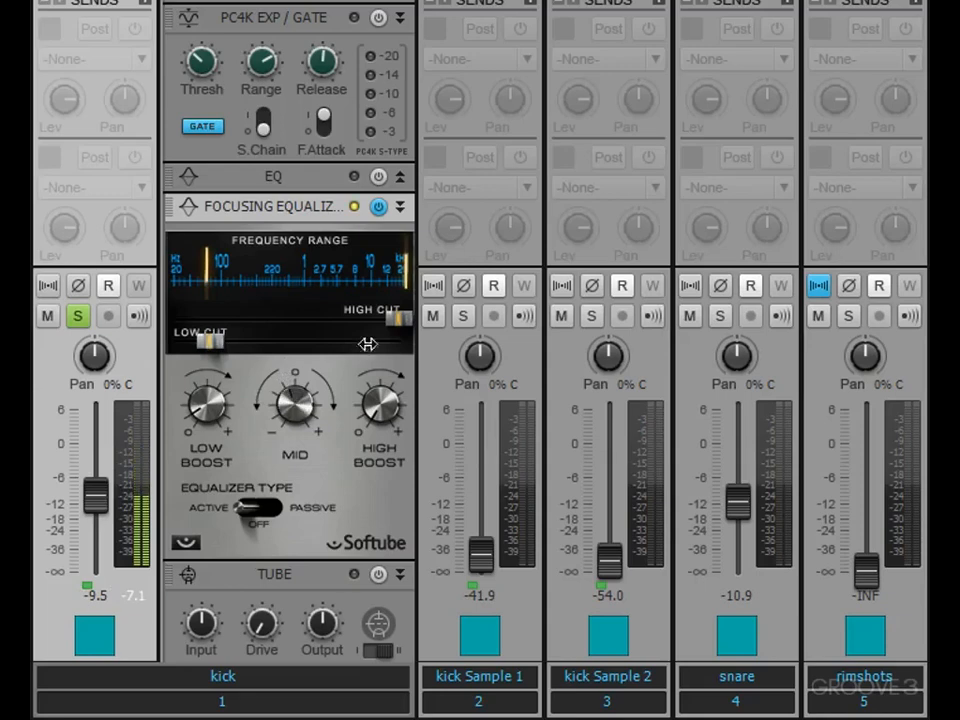
Lower the Focusing Equalizer's high cut to just under 10 kHz during playback and fine-tune its high end.
drag(397, 319, 346, 325)
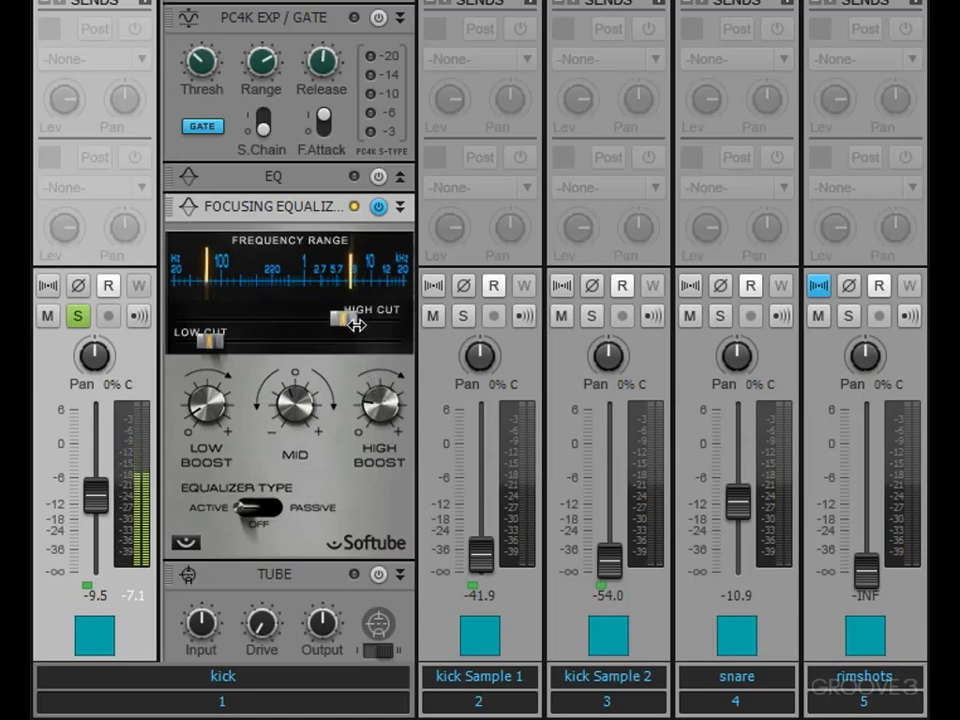
drag(356, 325, 365, 330)
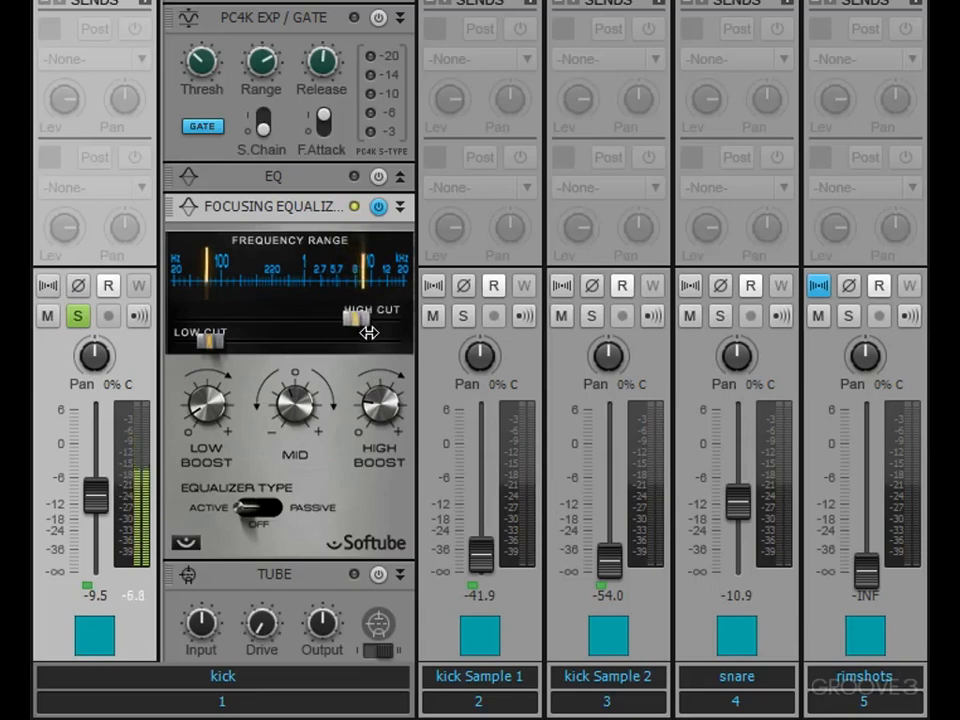
drag(369, 333, 372, 334)
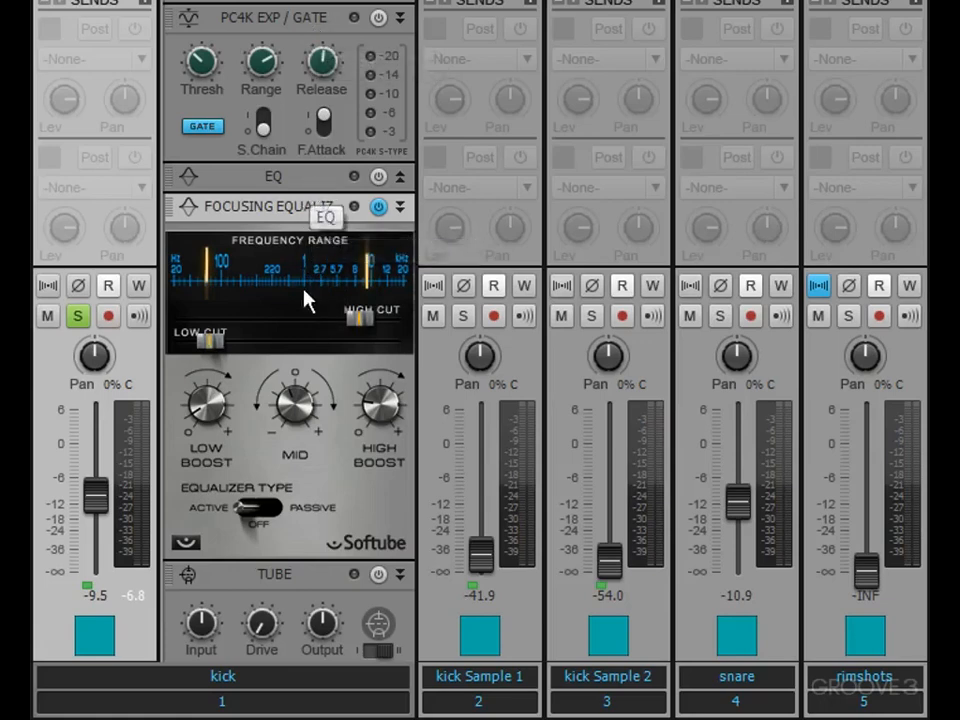
Restart playback and re-enable the PC4K EXP/GATE on the kick.
key(space)
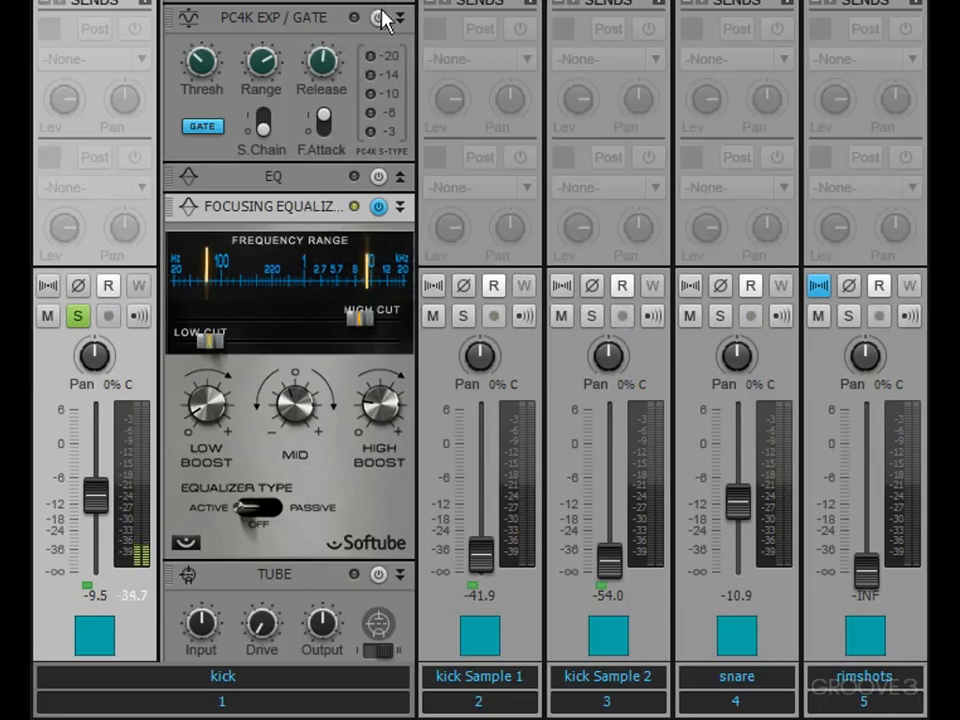
click(378, 17)
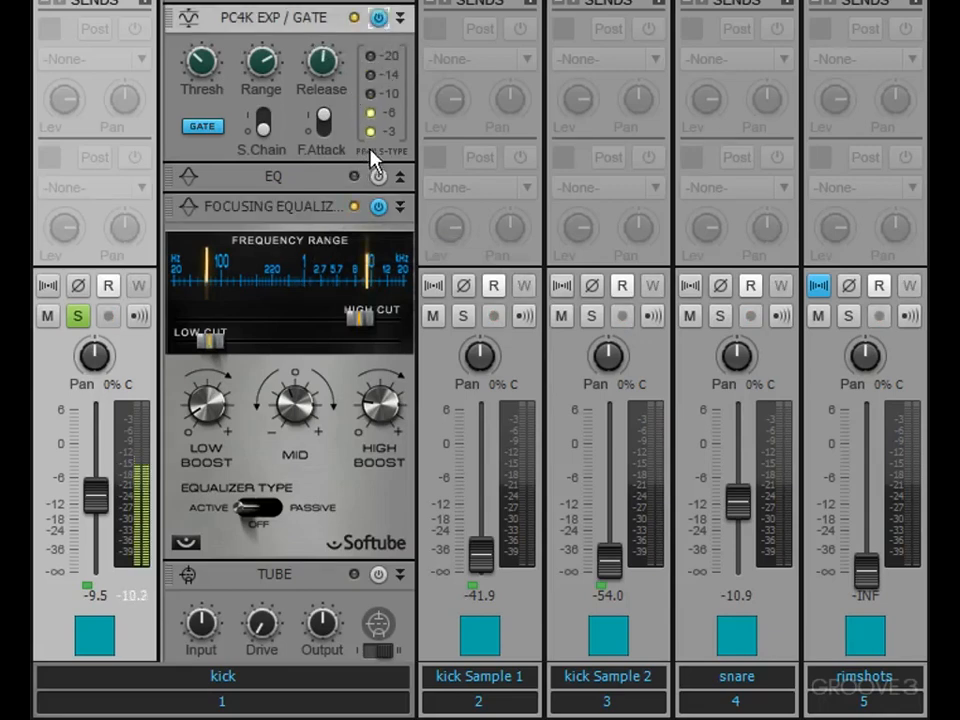
Compare the standard EQ with the Focusing Equalizer, keep only the Focusing Equalizer enabled, and unsolo the kick.
click(380, 176)
click(377, 207)
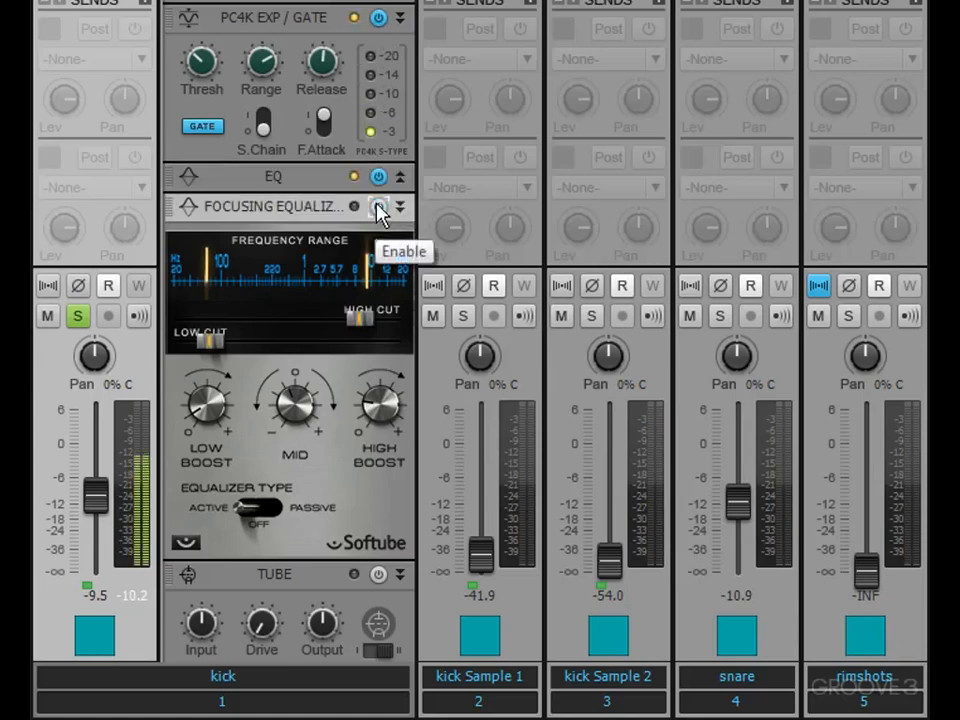
click(378, 206)
click(379, 177)
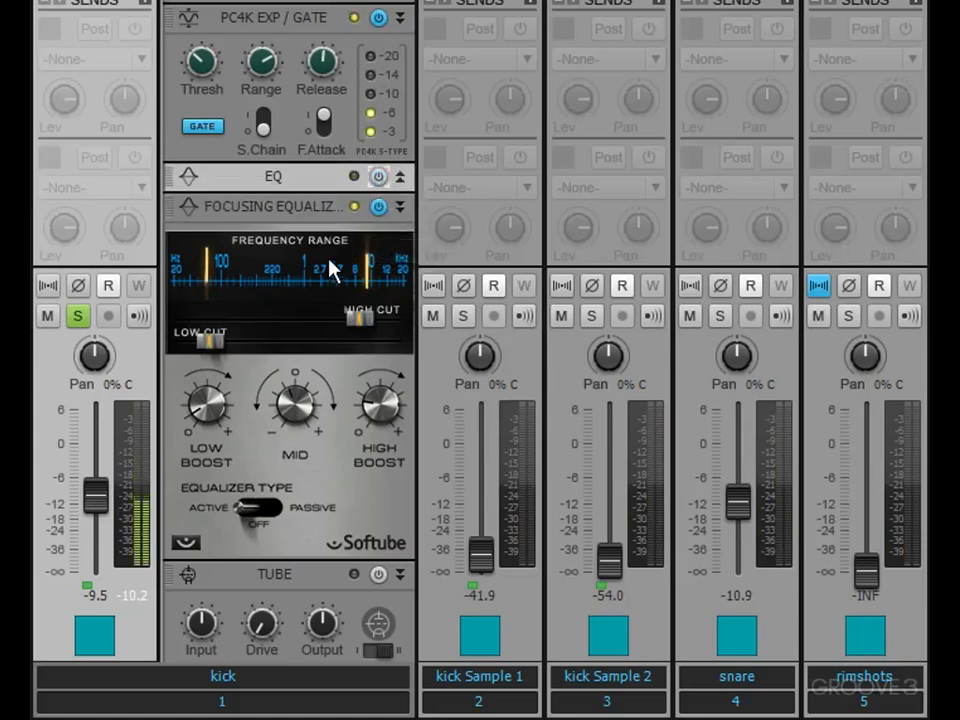
click(78, 316)
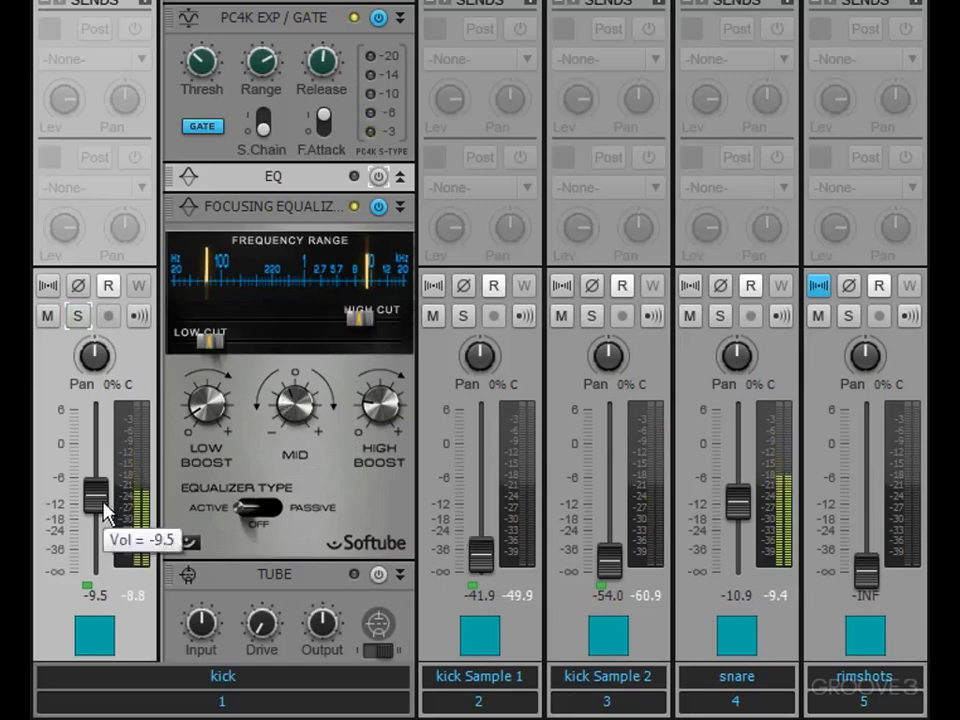
Raise the kick fader to -9.1 and nudge the Focusing Equalizer's low cut slightly lower during playback.
drag(96, 493, 96, 491)
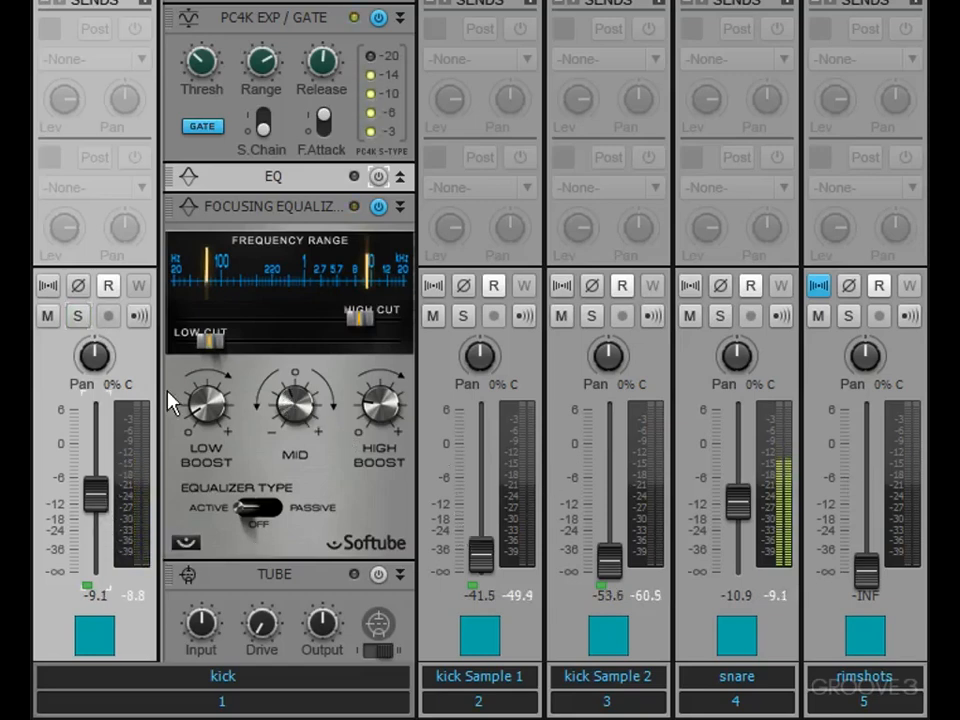
drag(208, 345, 203, 346)
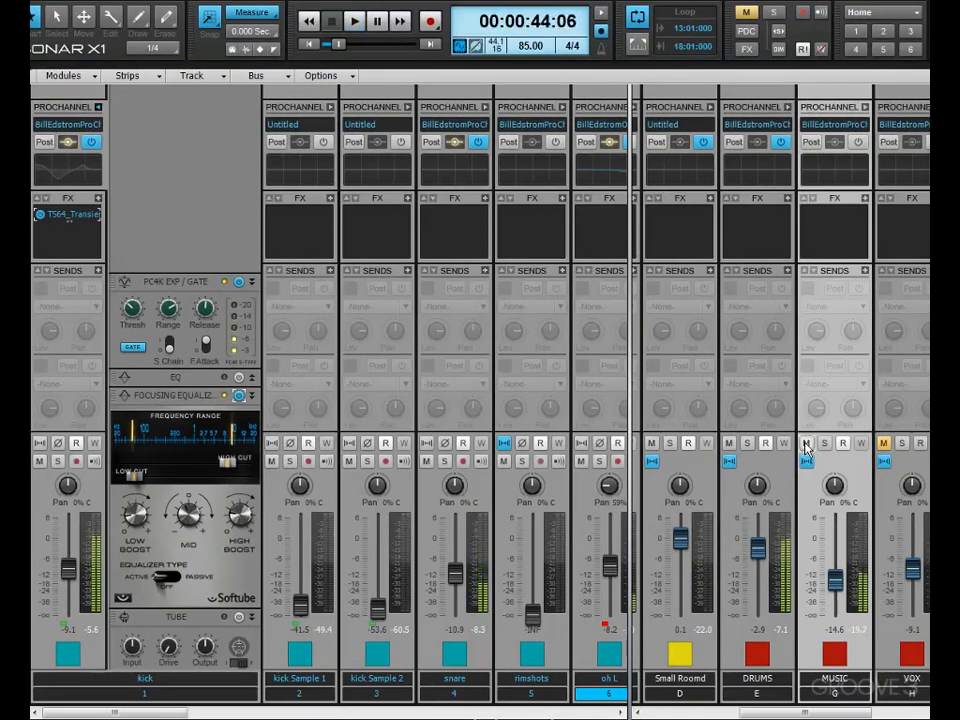
key(space)
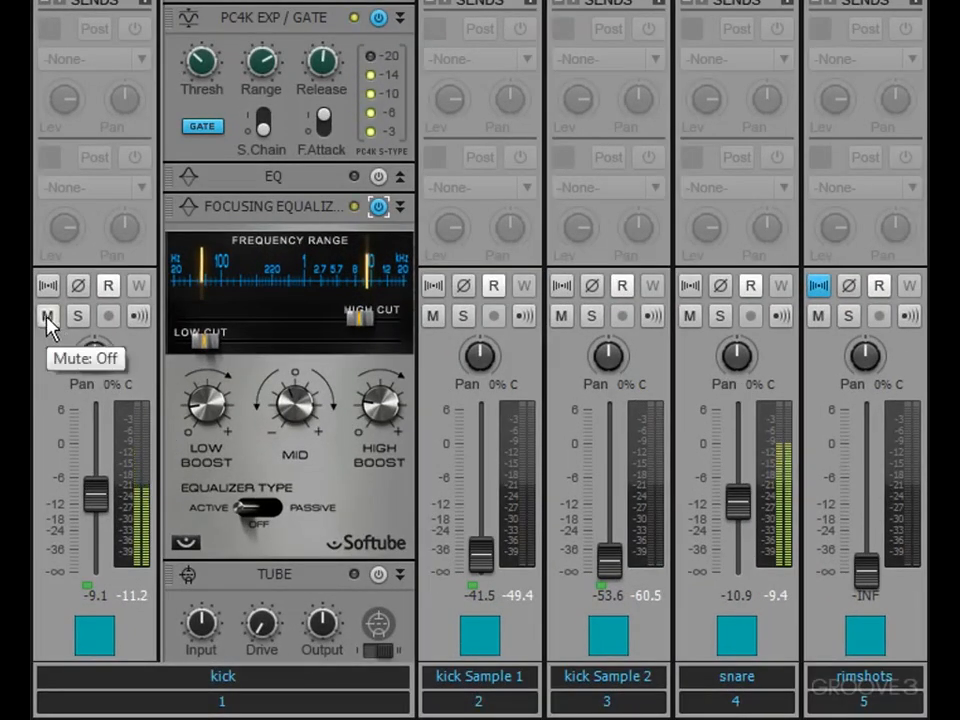
Solo the kick and kick Sample 1 tracks and raise the kick Sample 1 fader to -17.2.
click(77, 316)
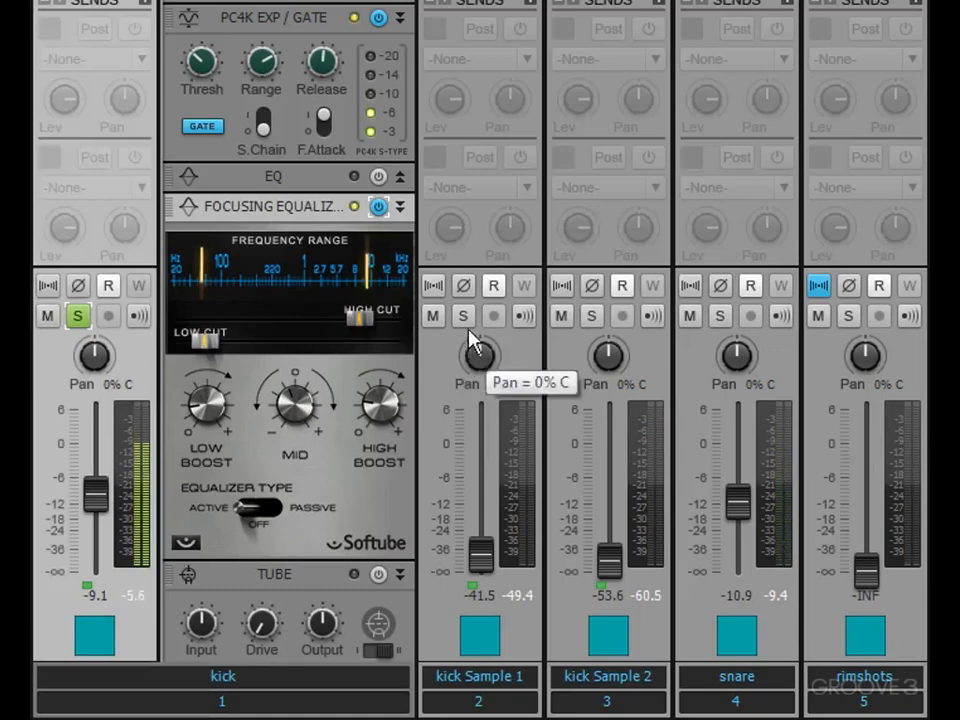
click(463, 318)
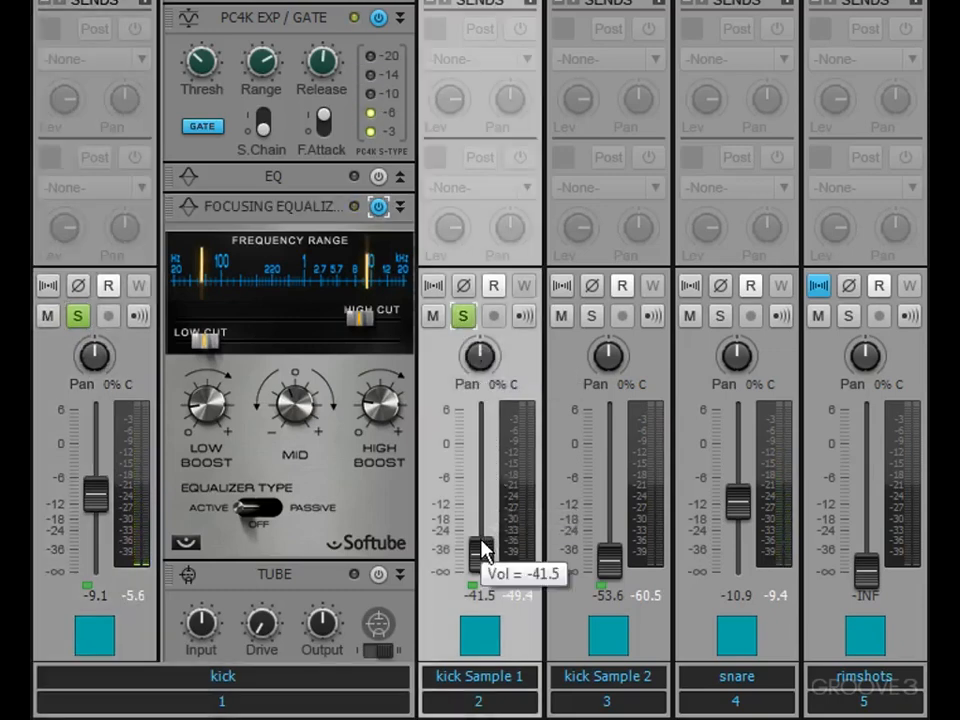
drag(484, 553, 481, 518)
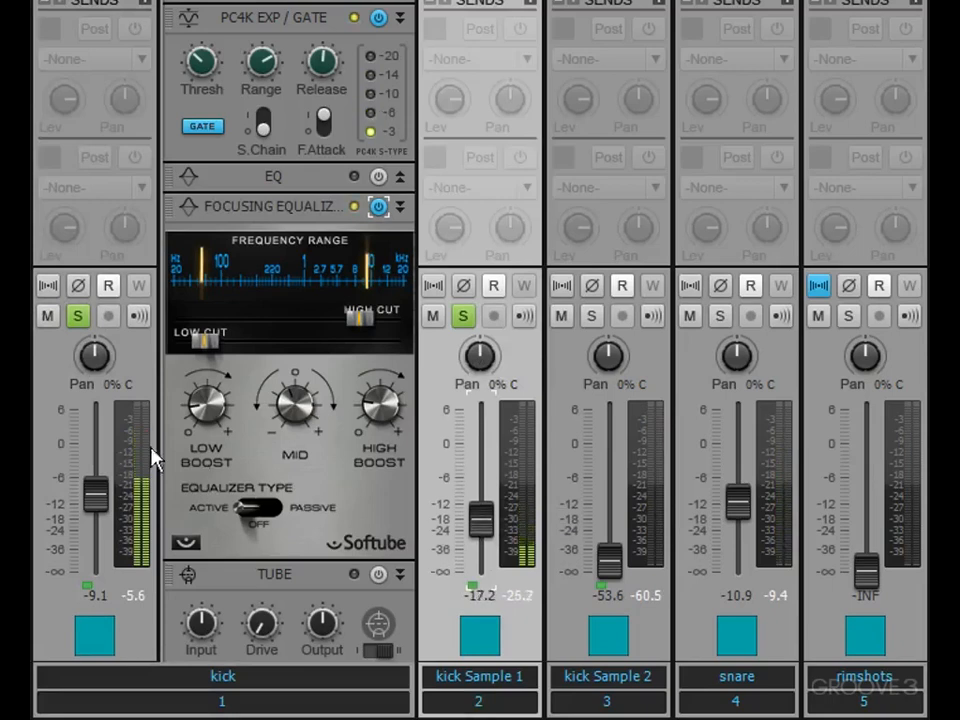
Compare kick Sample 1 with and without the soloed kick, setting the kick fader to -8.1 and kick Sample 1 to -18.4.
click(80, 318)
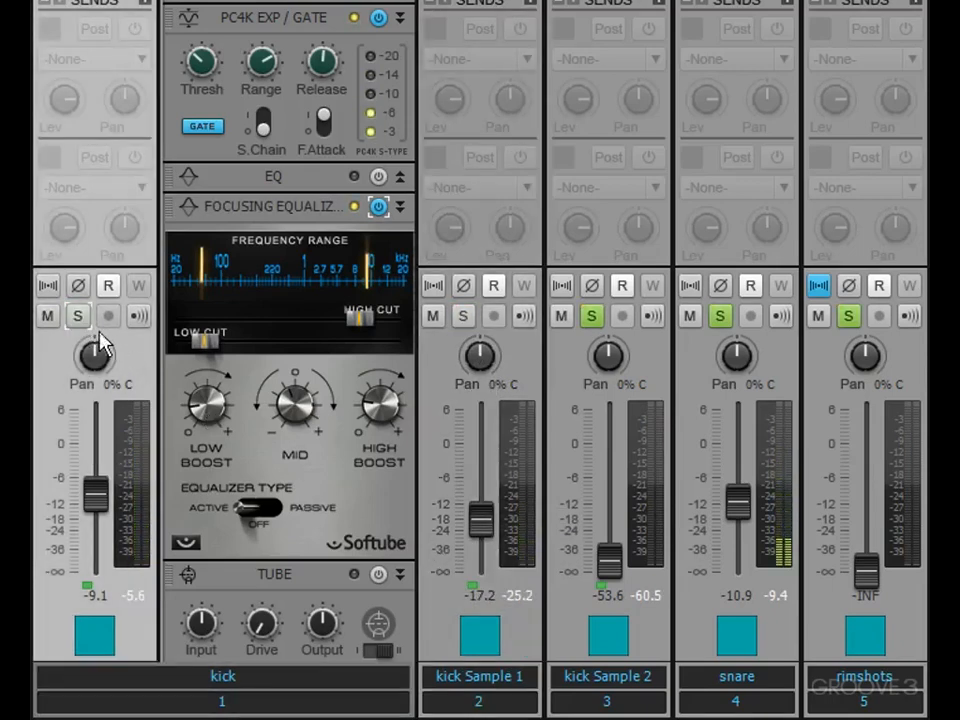
click(78, 317)
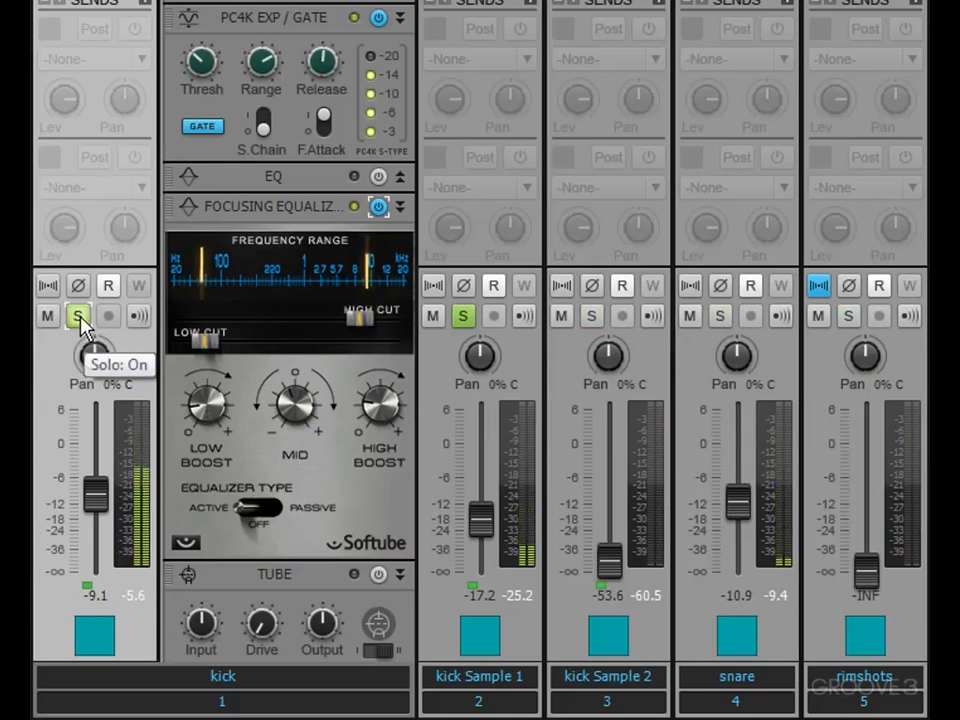
click(79, 318)
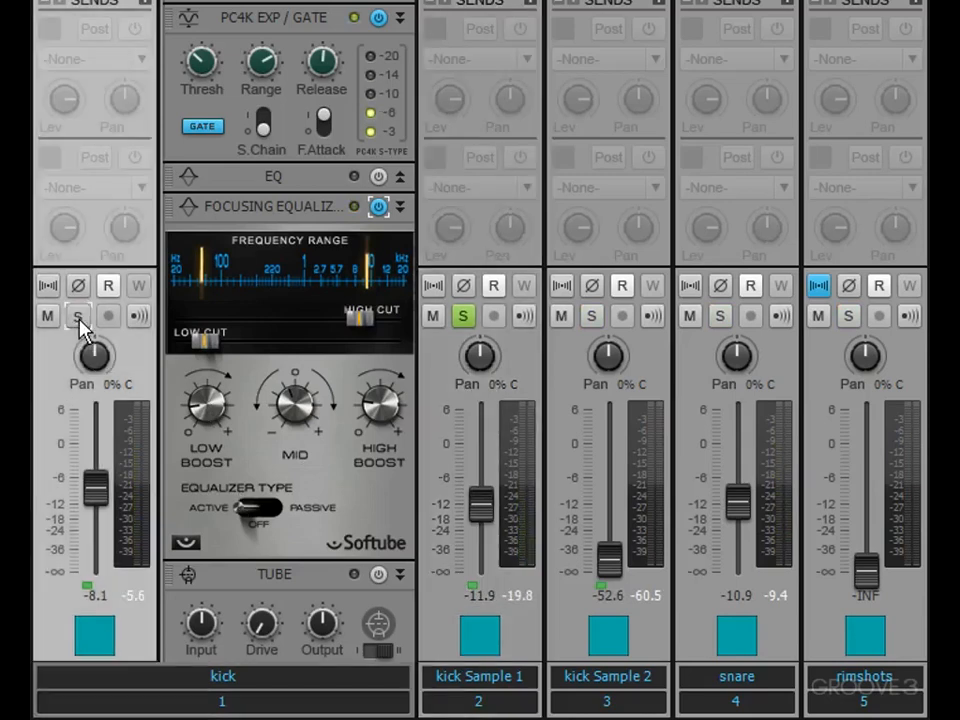
click(79, 318)
mouse_move(105, 505)
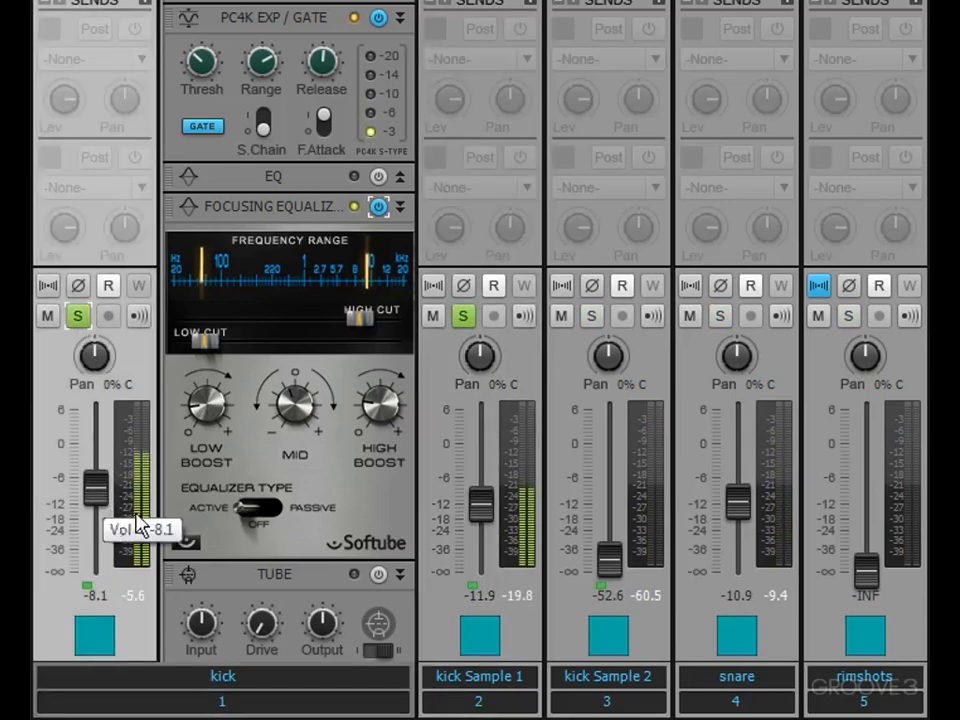
mouse_move(482, 510)
mouse_down()
mouse_move(482, 566)
mouse_move(482, 522)
mouse_up()
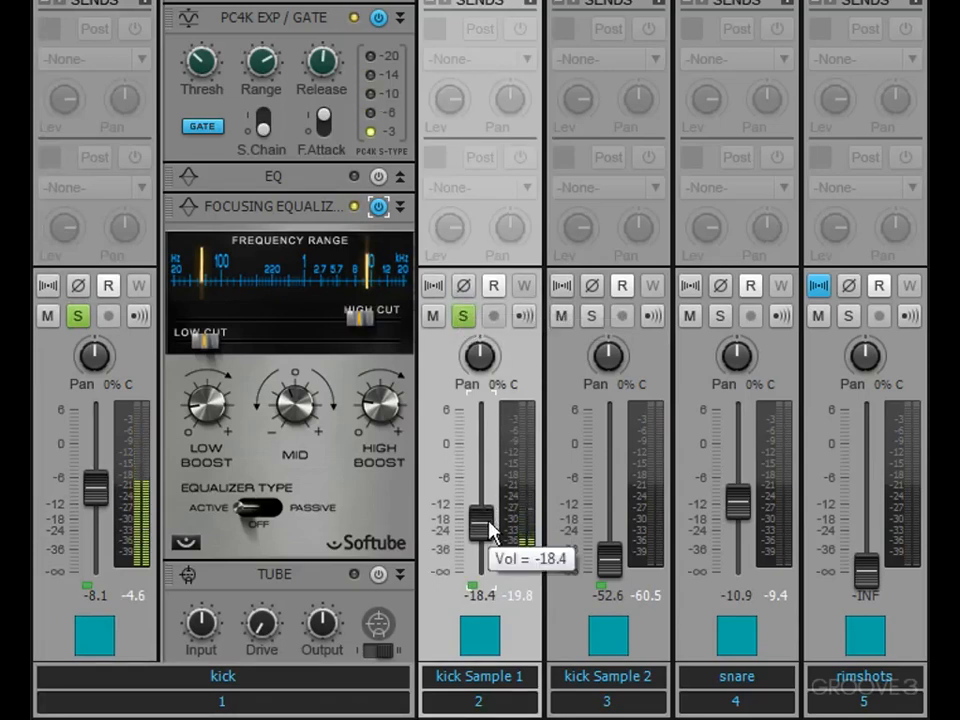
Solo kick Sample 2, pull kick Sample 1 down to -68.5 and raise kick Sample 2 to -12.6.
click(592, 317)
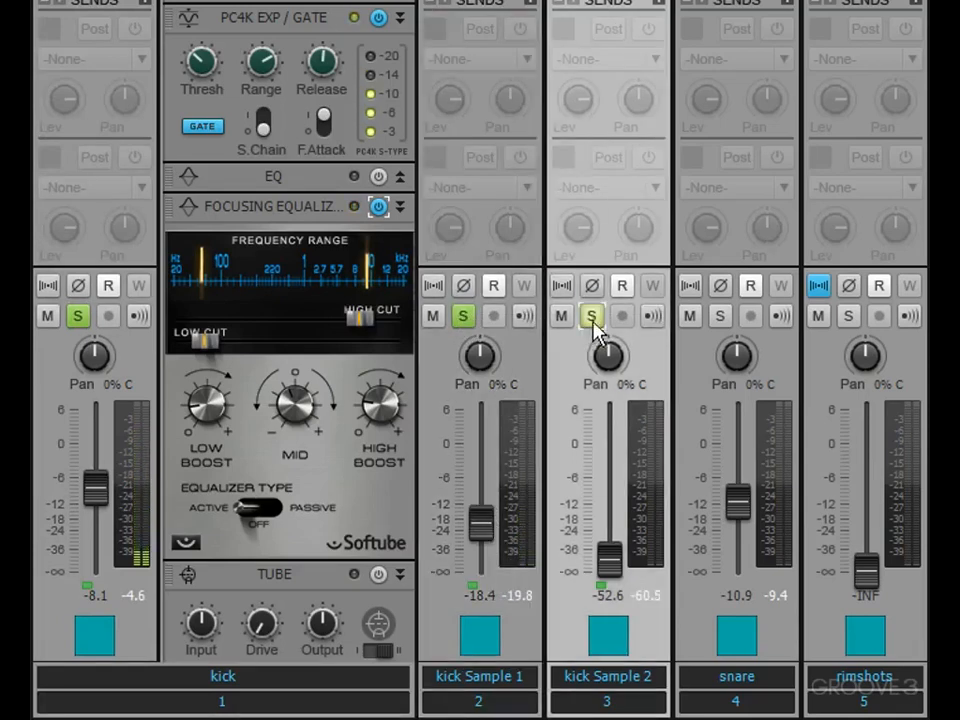
drag(610, 560, 610, 520)
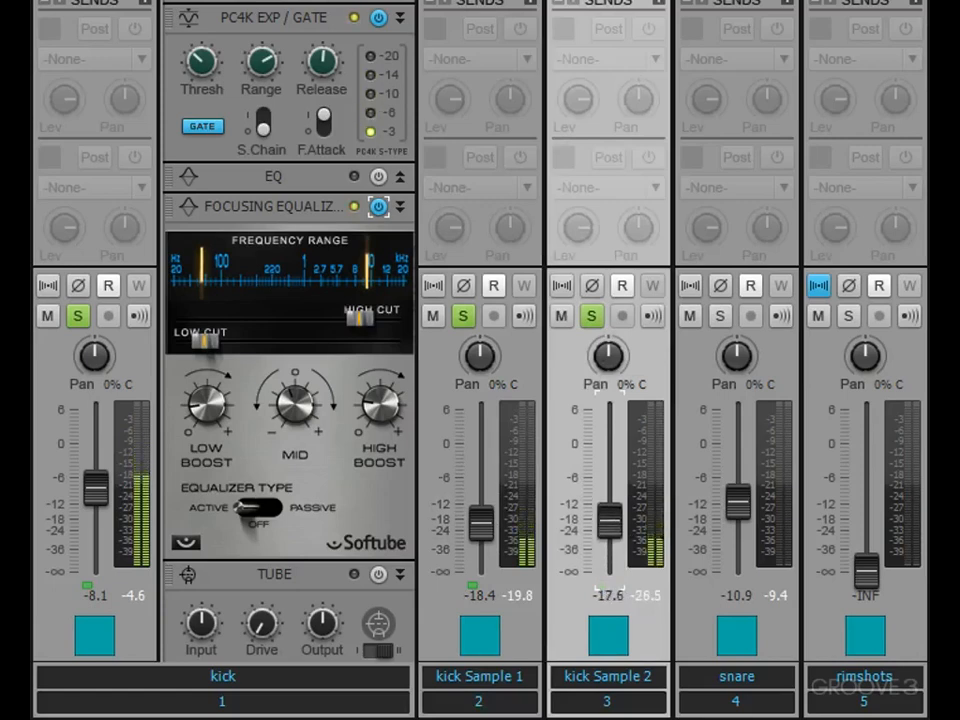
drag(481, 522, 481, 562)
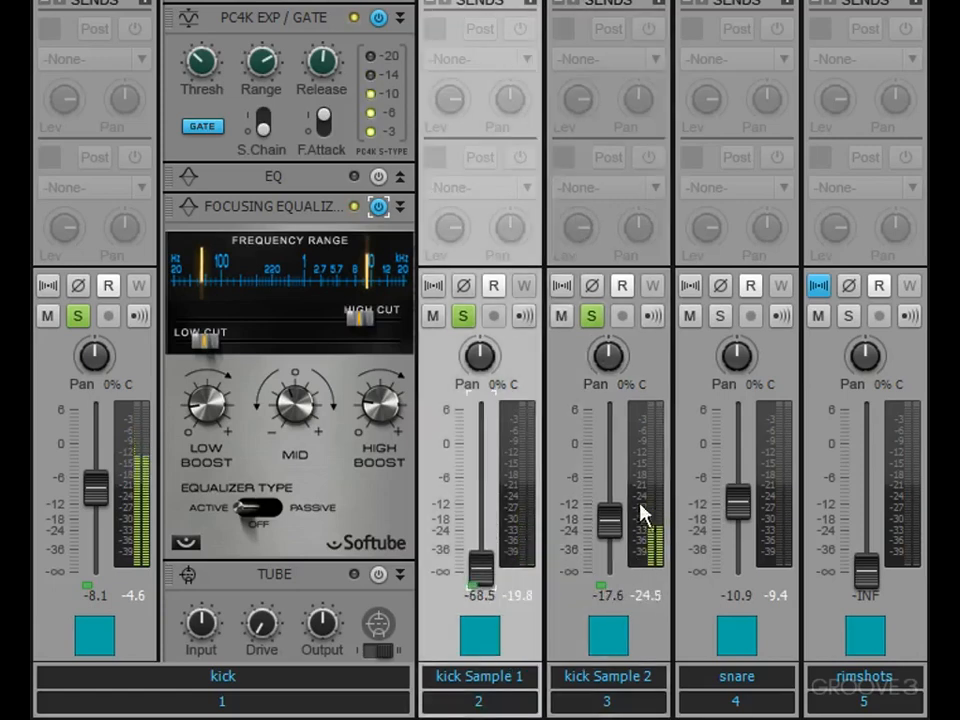
drag(610, 520, 610, 506)
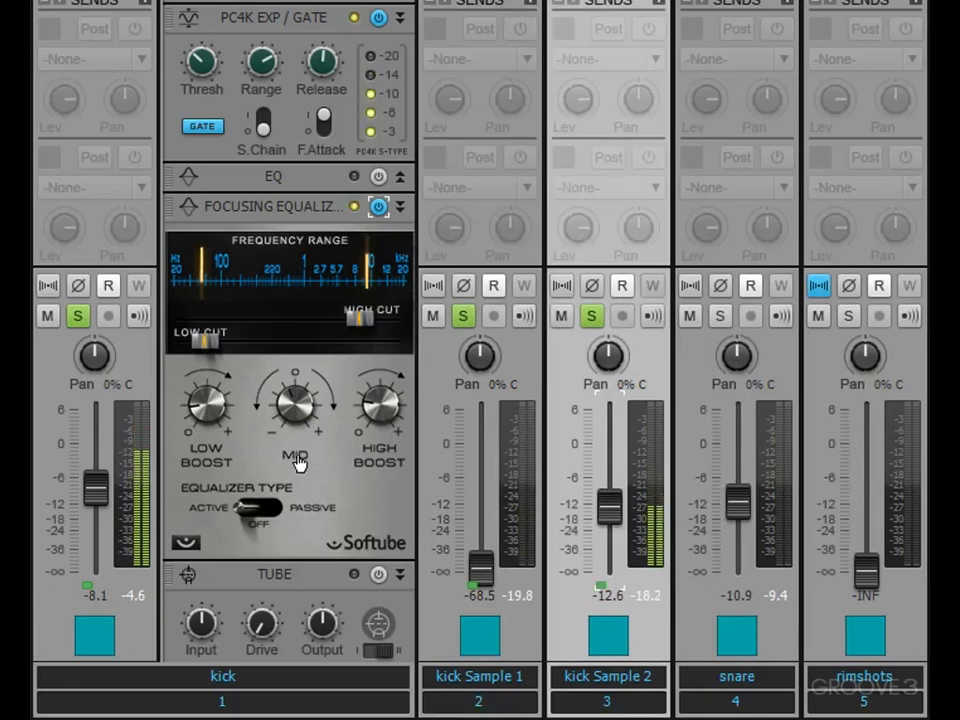
Raise the Focusing Equalizer's low cut slightly and set kick Sample 1 to -15.6 and kick Sample 2 to -14.4.
drag(204, 338, 208, 345)
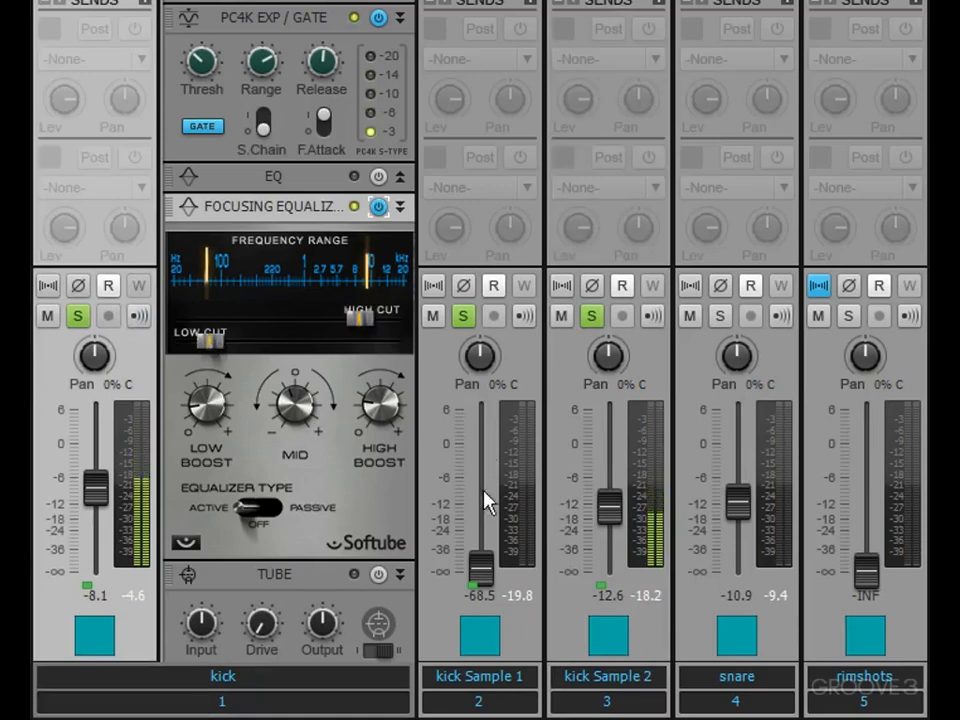
drag(478, 562, 479, 510)
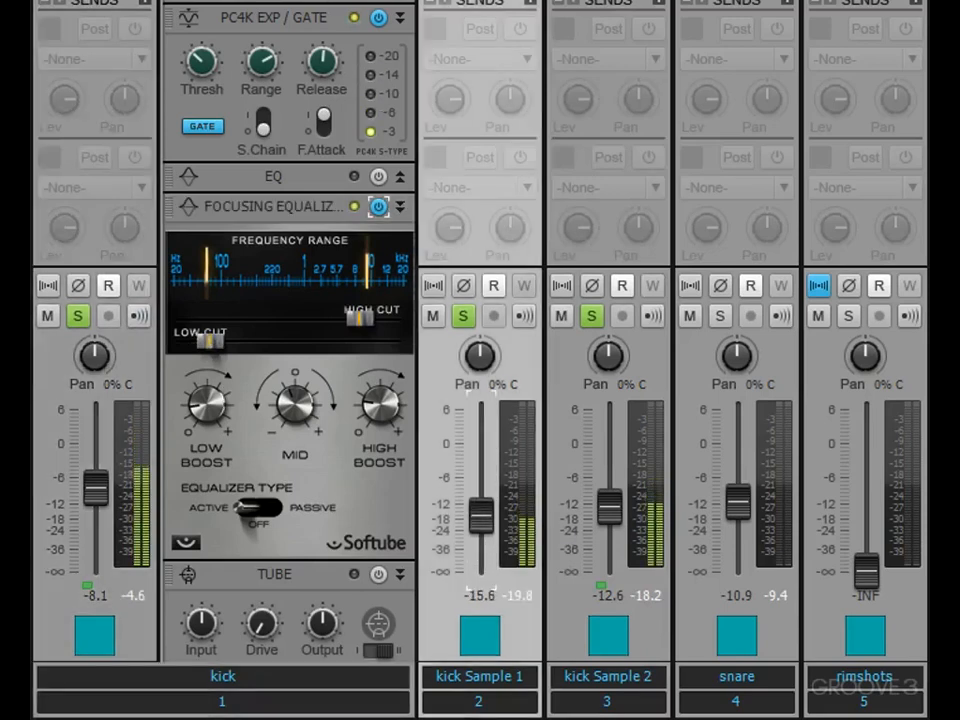
drag(609, 507, 609, 512)
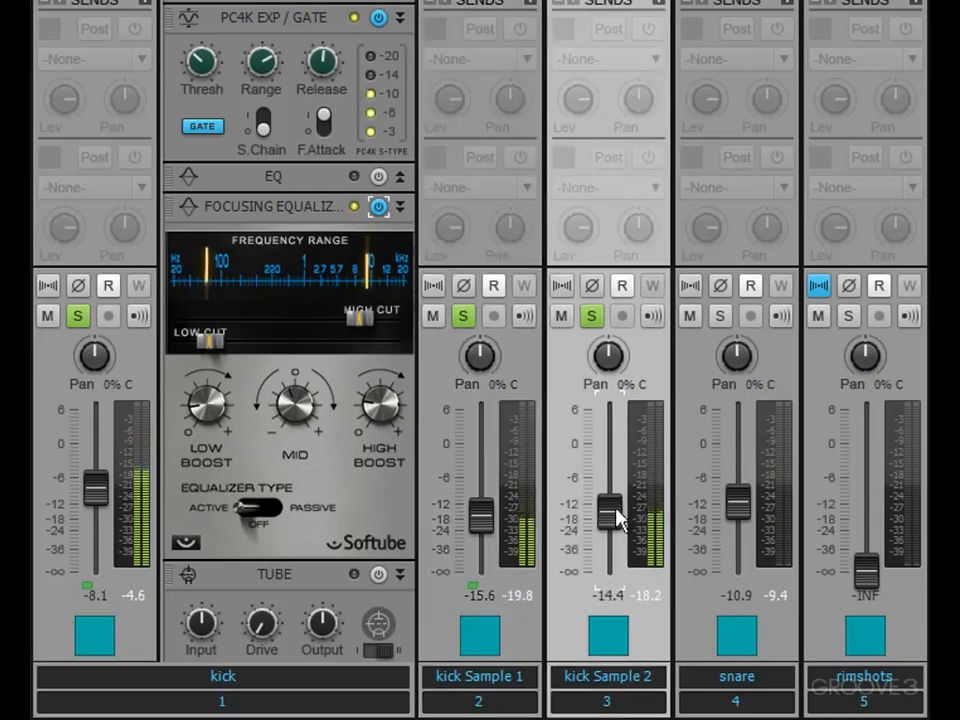
Unsolo kick Sample 2, kick Sample 1 and the kick to hear the blend in the full mix.
click(589, 316)
click(462, 316)
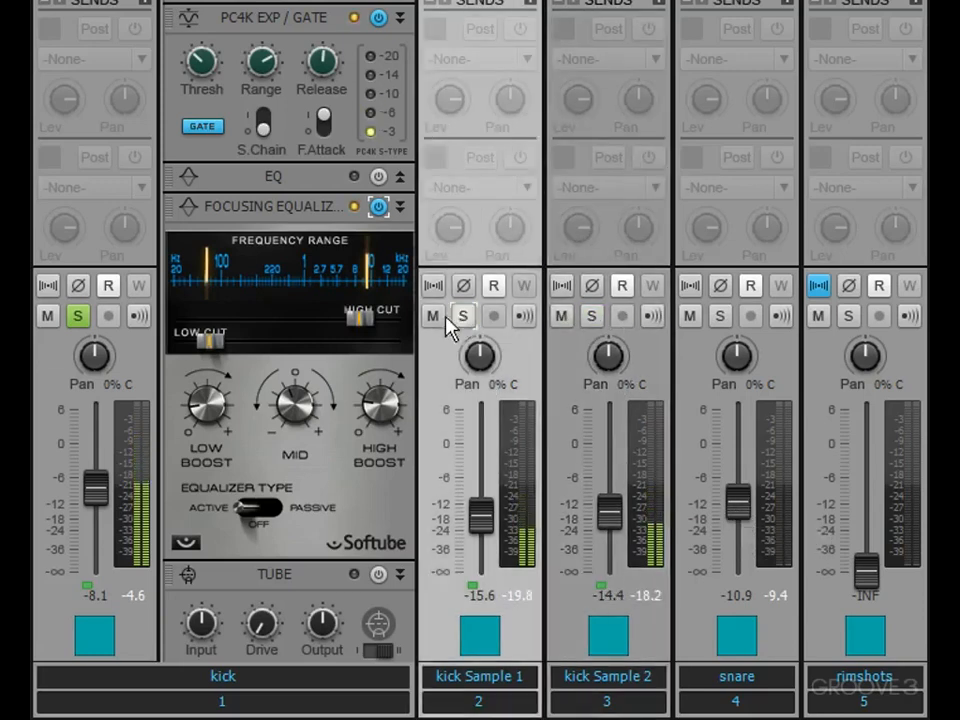
click(80, 317)
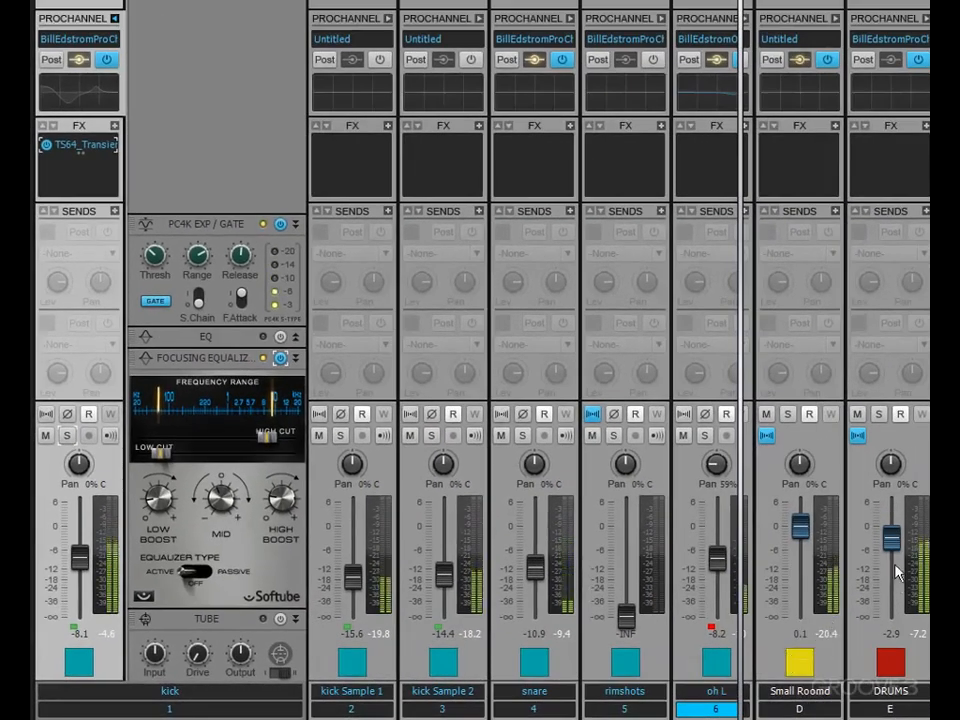
Lower the kick fader to -9.1 and compare the kick with the Focusing Equalizer bypassed and enabled, leaving it enabled.
mouse_move(895, 548)
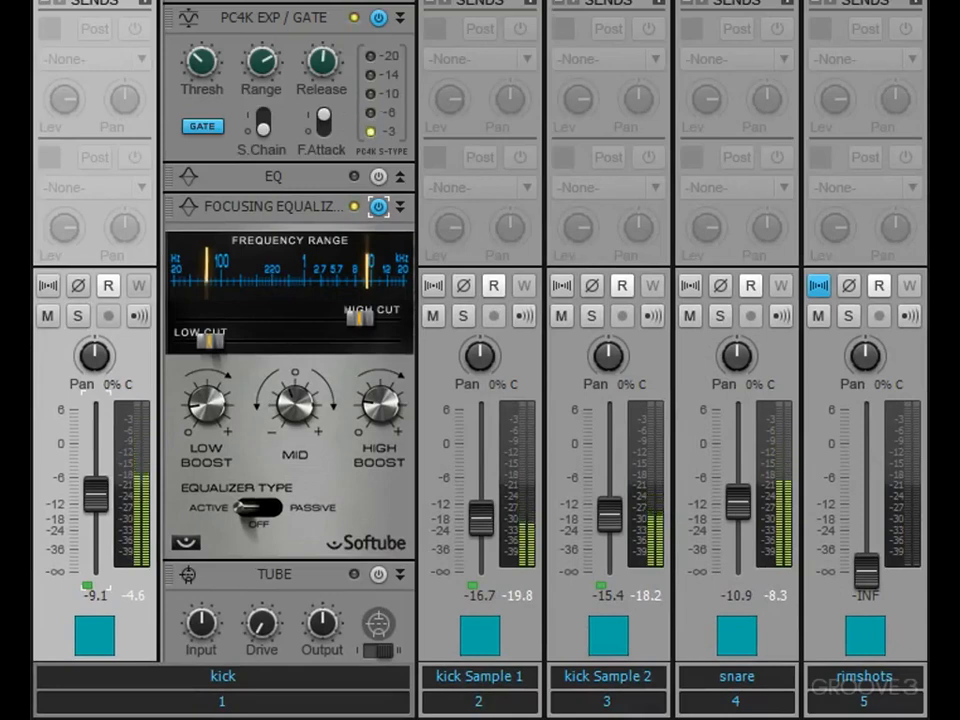
click(378, 206)
click(378, 206)
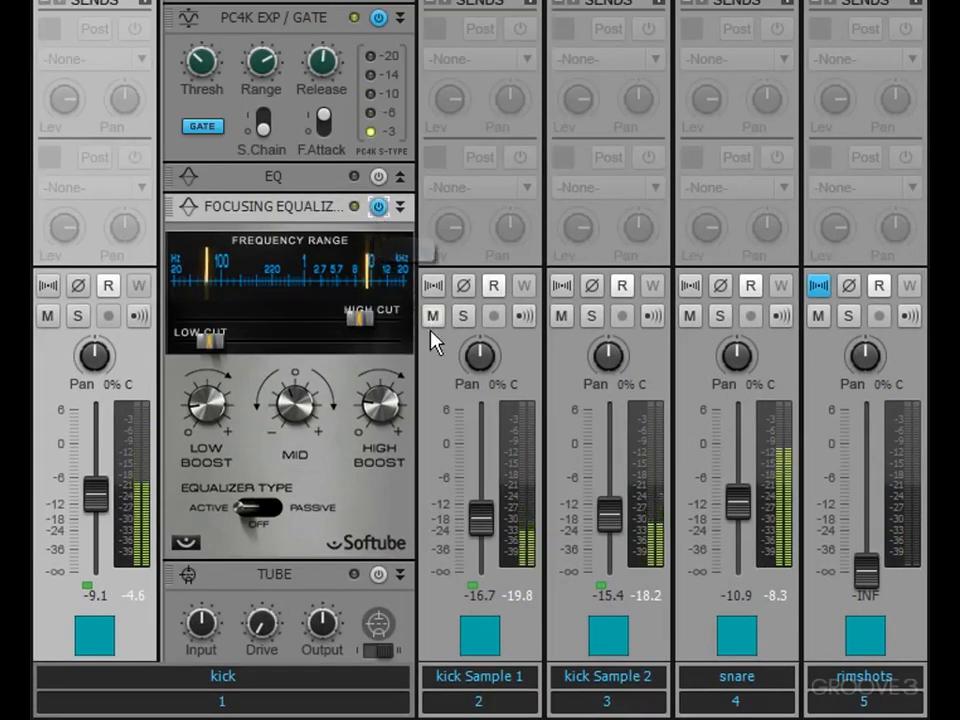
Raise the snare fader to -9.8 and the kick fader to -8.5, and stop playback.
mouse_move(480, 492)
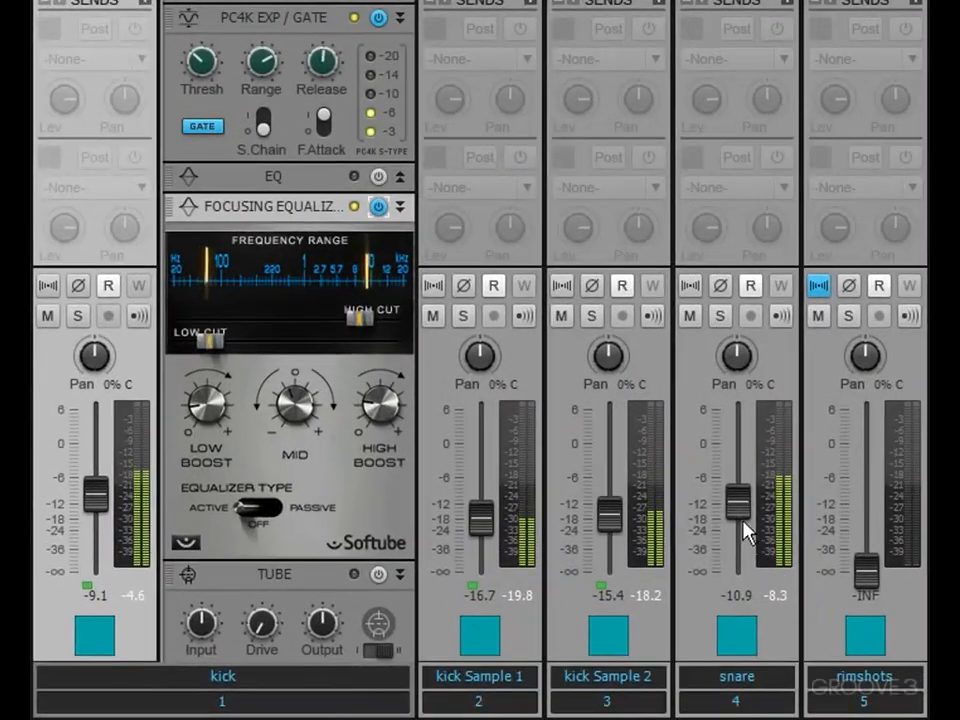
drag(739, 510, 737, 498)
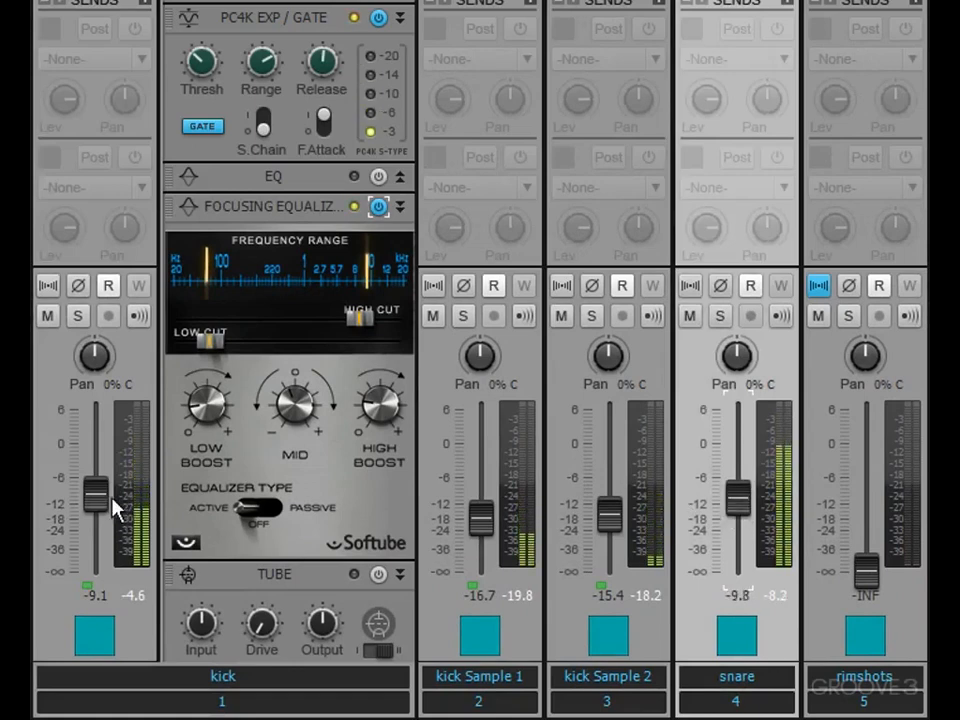
drag(113, 500, 113, 497)
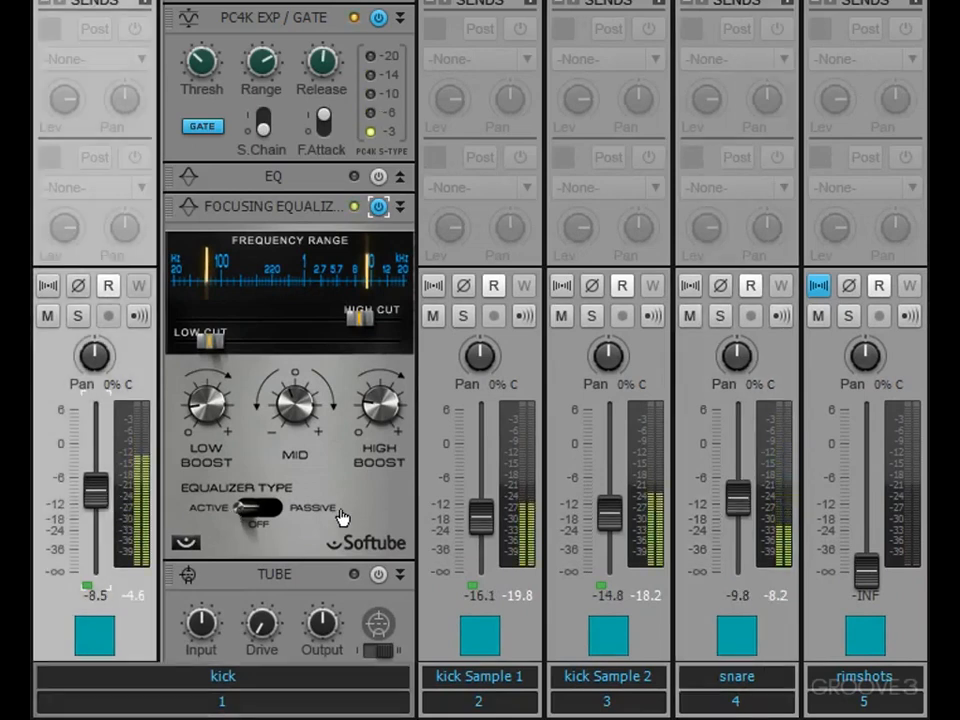
key(space)
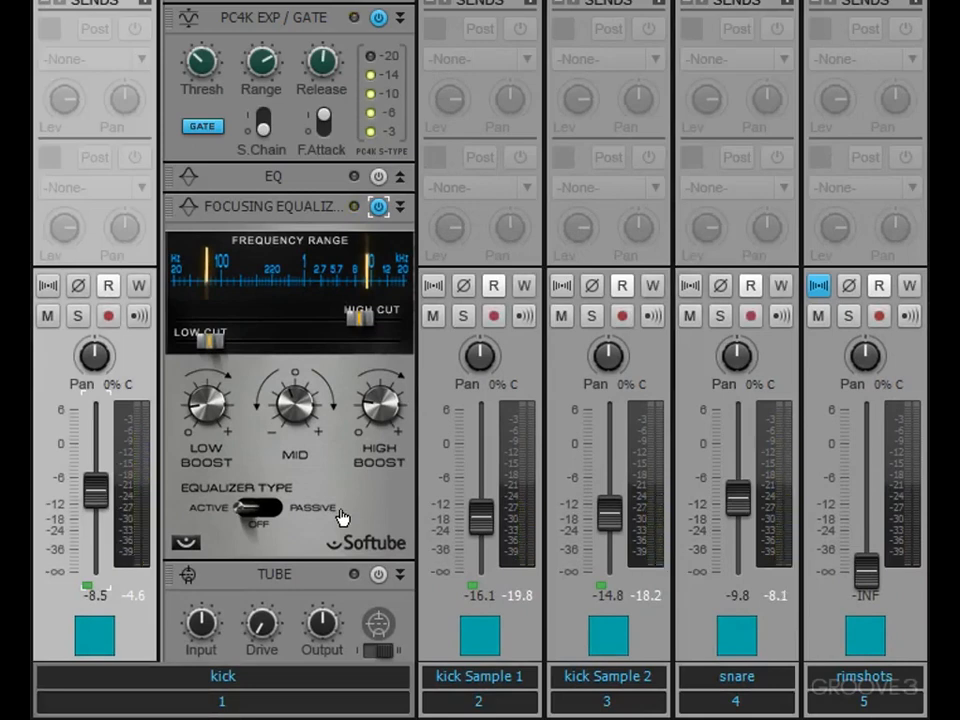